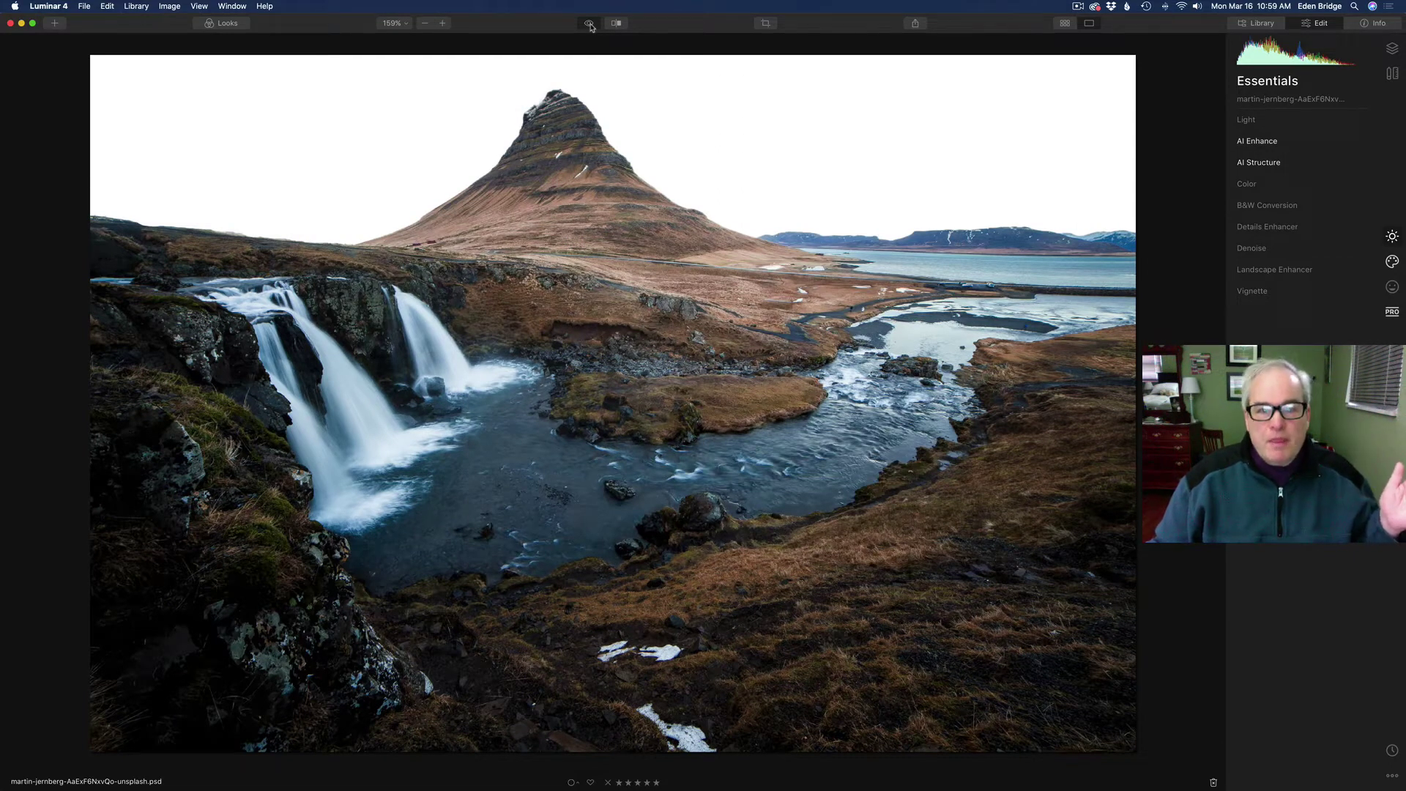
Compare the edited waterfall landscape with its before version.
left_click(588, 23)
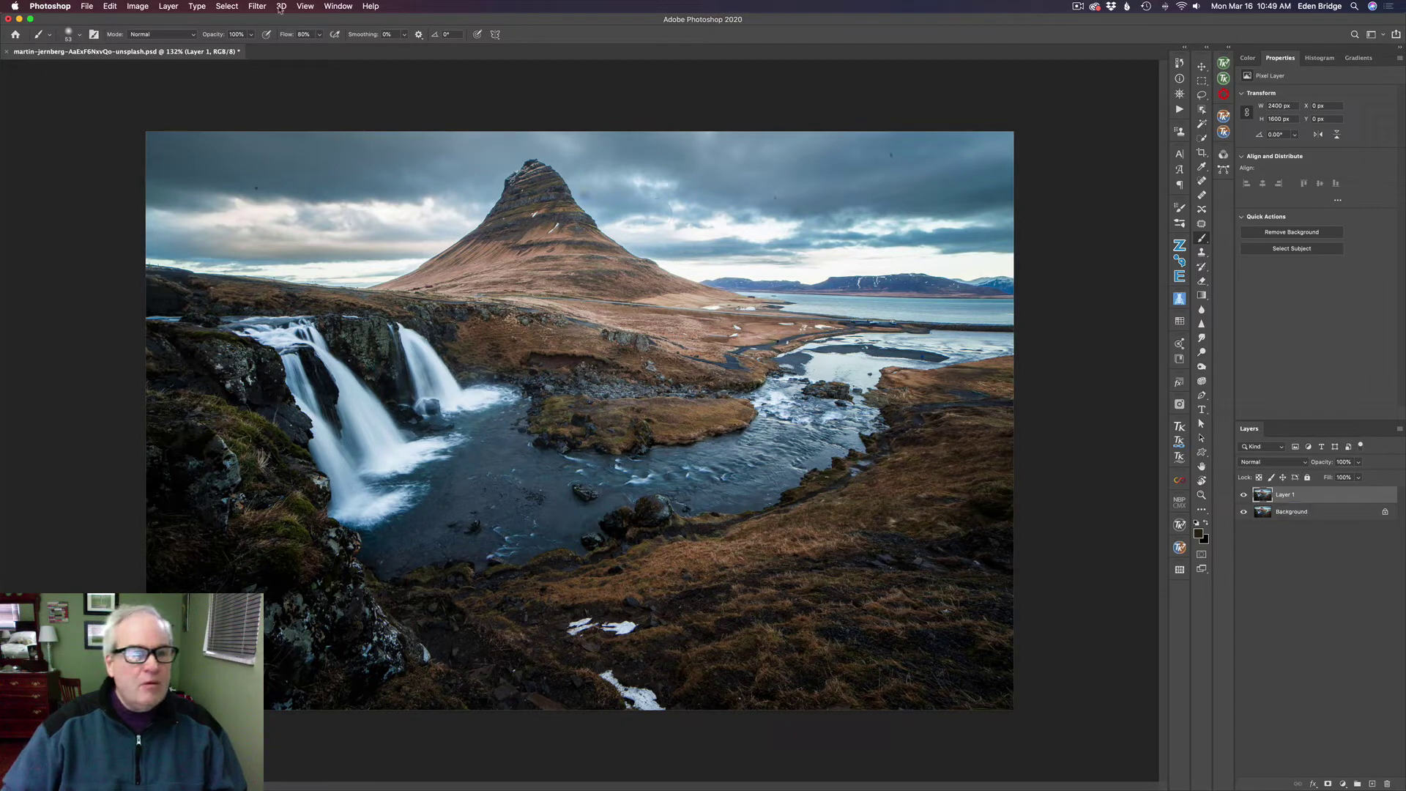
Open Layer 1 of the waterfall photo in the Topaz Mask AI filter.
left_click(255, 6)
mouse_move(314, 317)
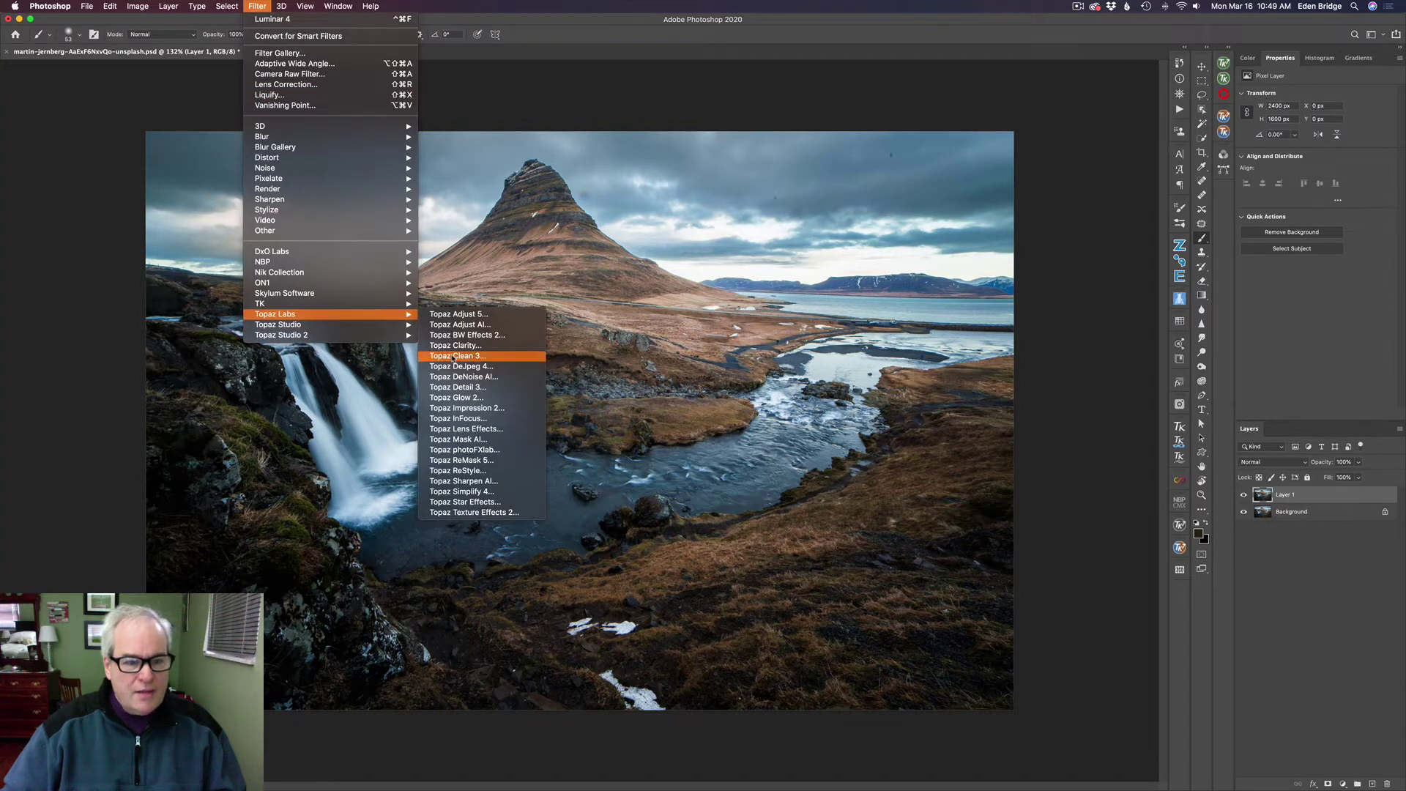
left_click(483, 439)
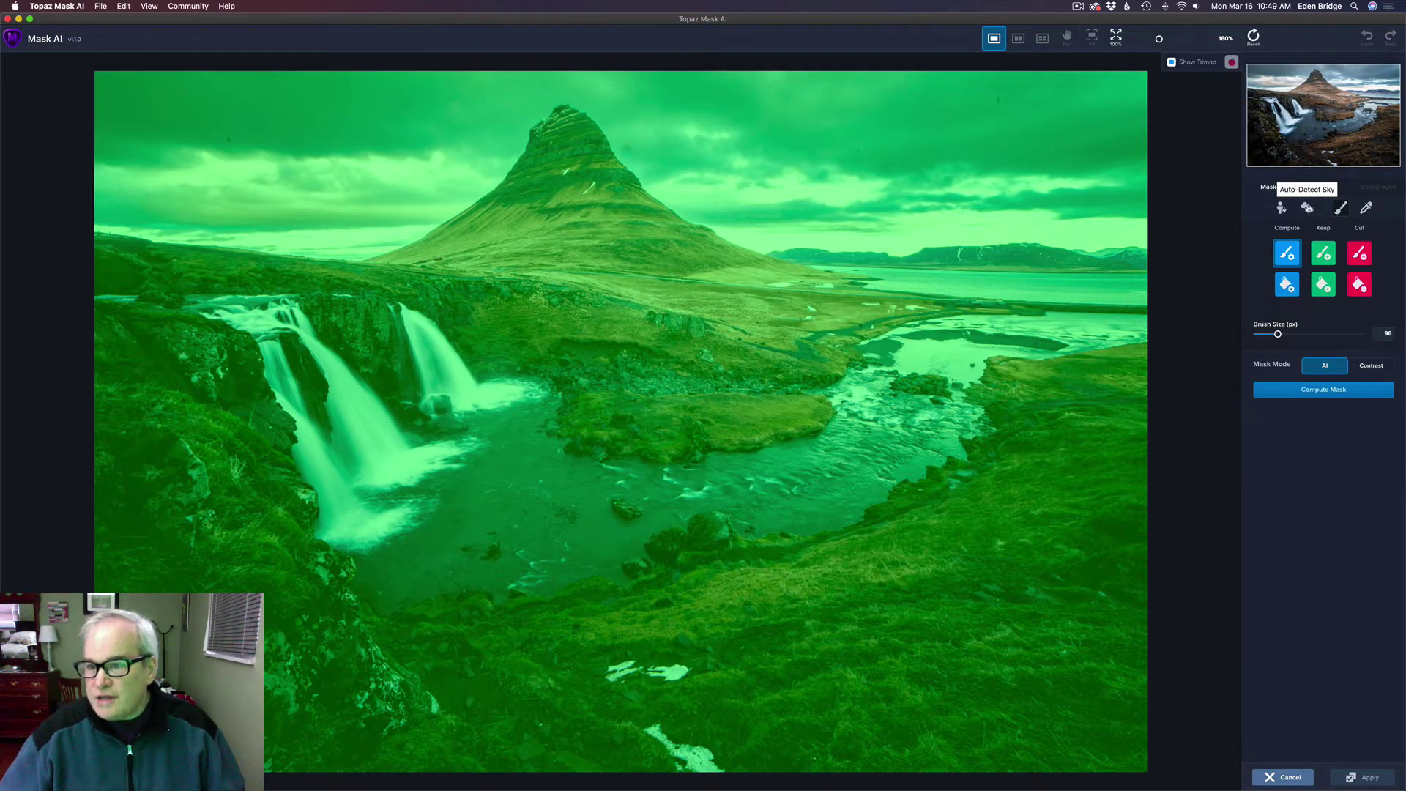
Auto-detect the sky and compute the mask in AI mode.
left_click(1308, 208)
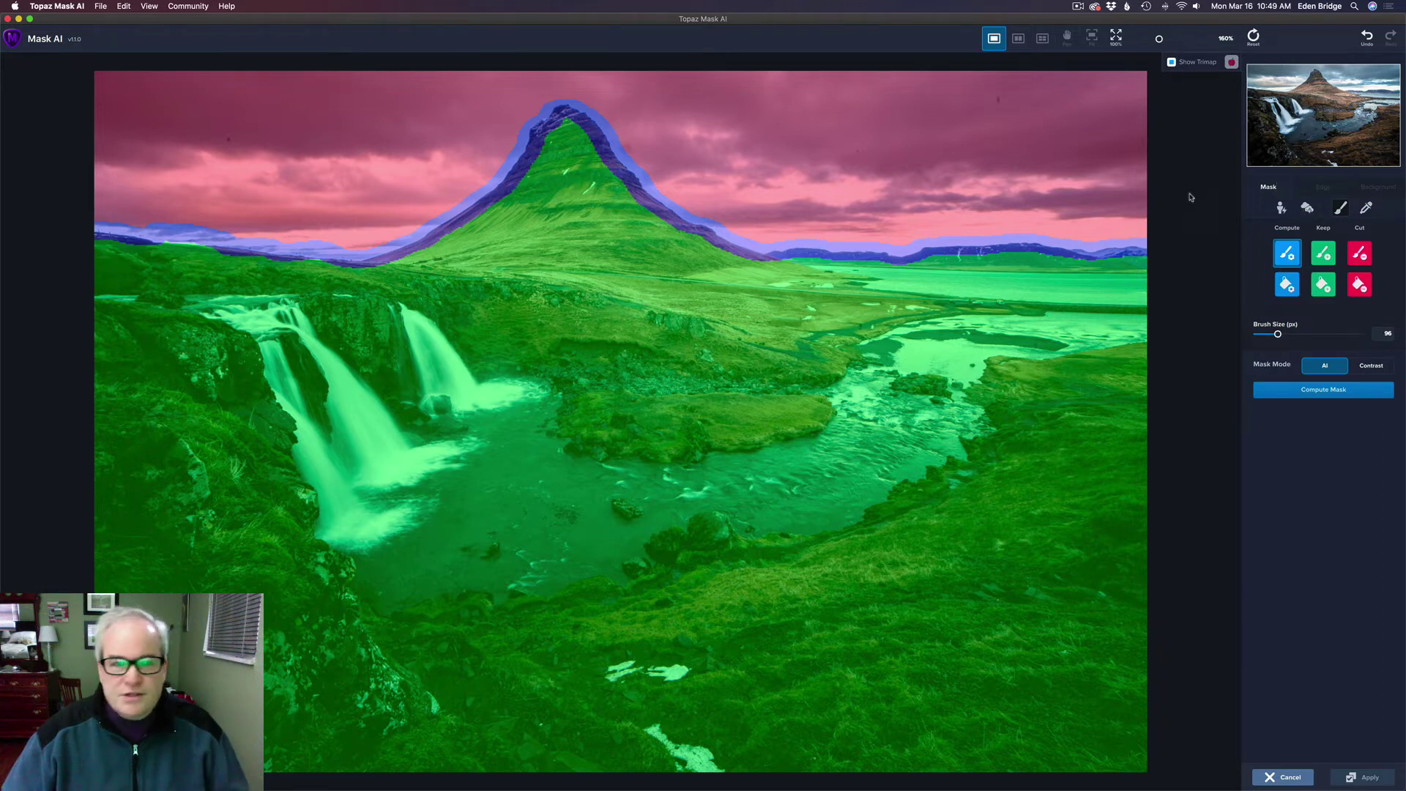
left_click(1331, 390)
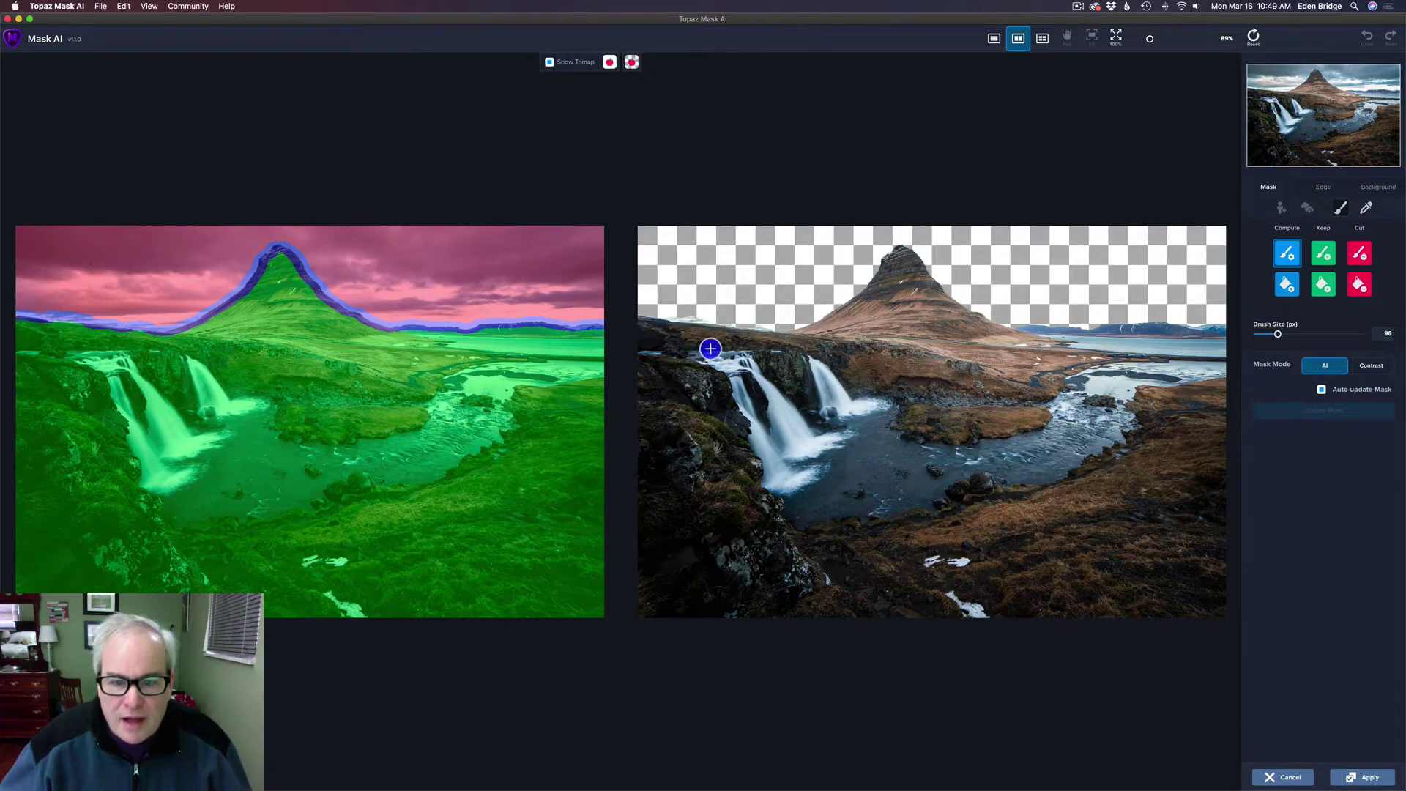
Remove the leftover cloud patches above the ridge beside the mountain using the Cut brush at 25 px.
scroll(720, 344, "up", 6)
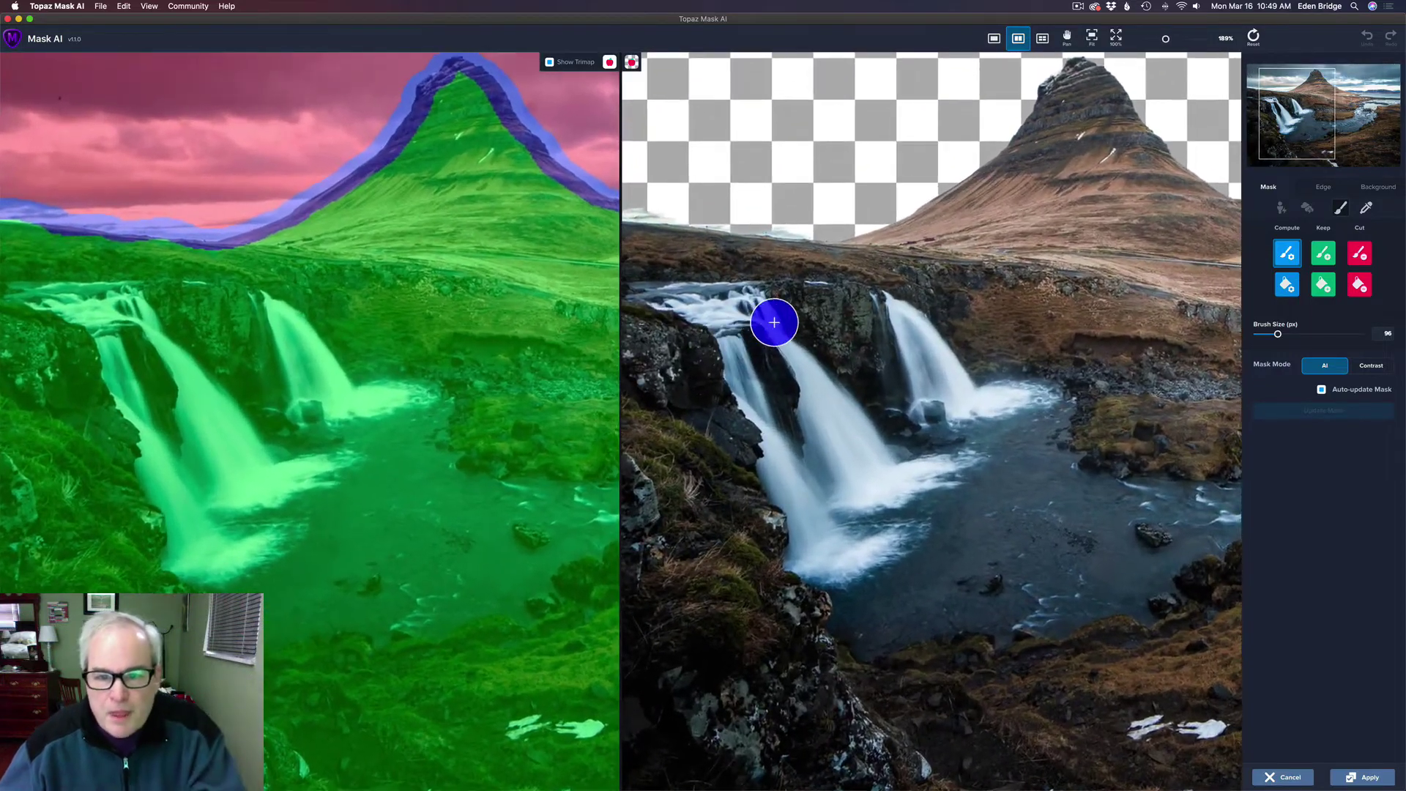
left_click_drag(774, 322, 945, 340)
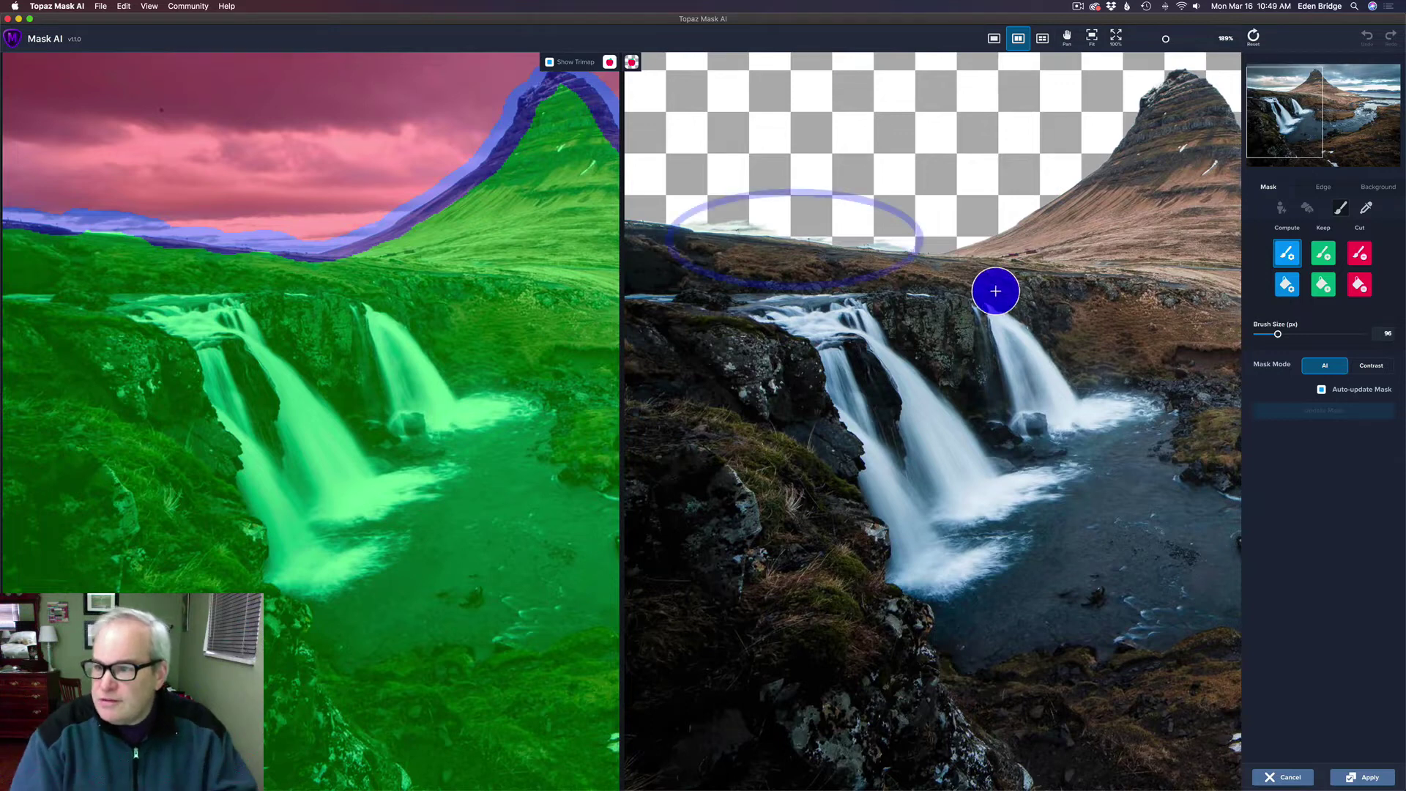
left_click(1360, 255)
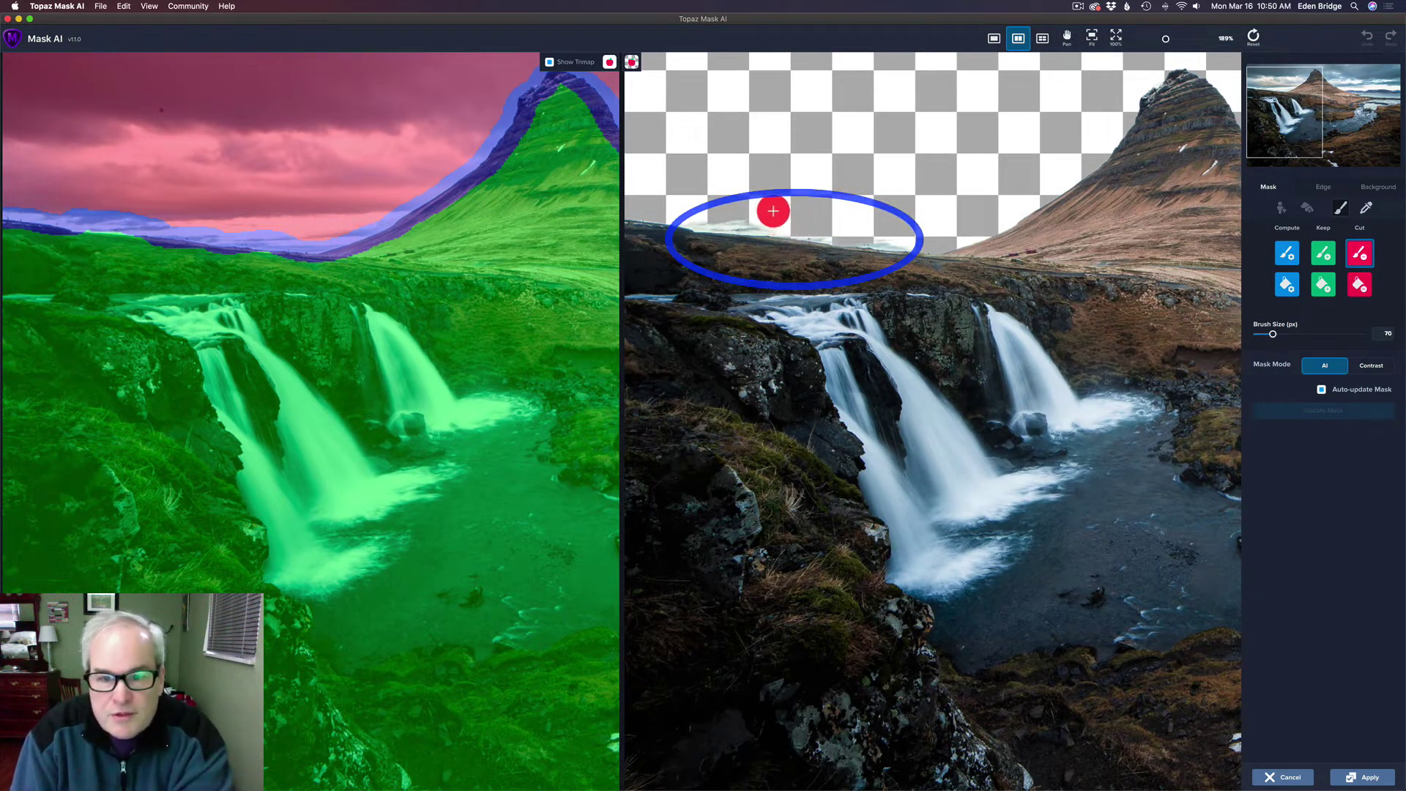
key("bracketleft")
key("bracketleft")
key("bracketleft")
key("bracketleft")
key("bracketleft")
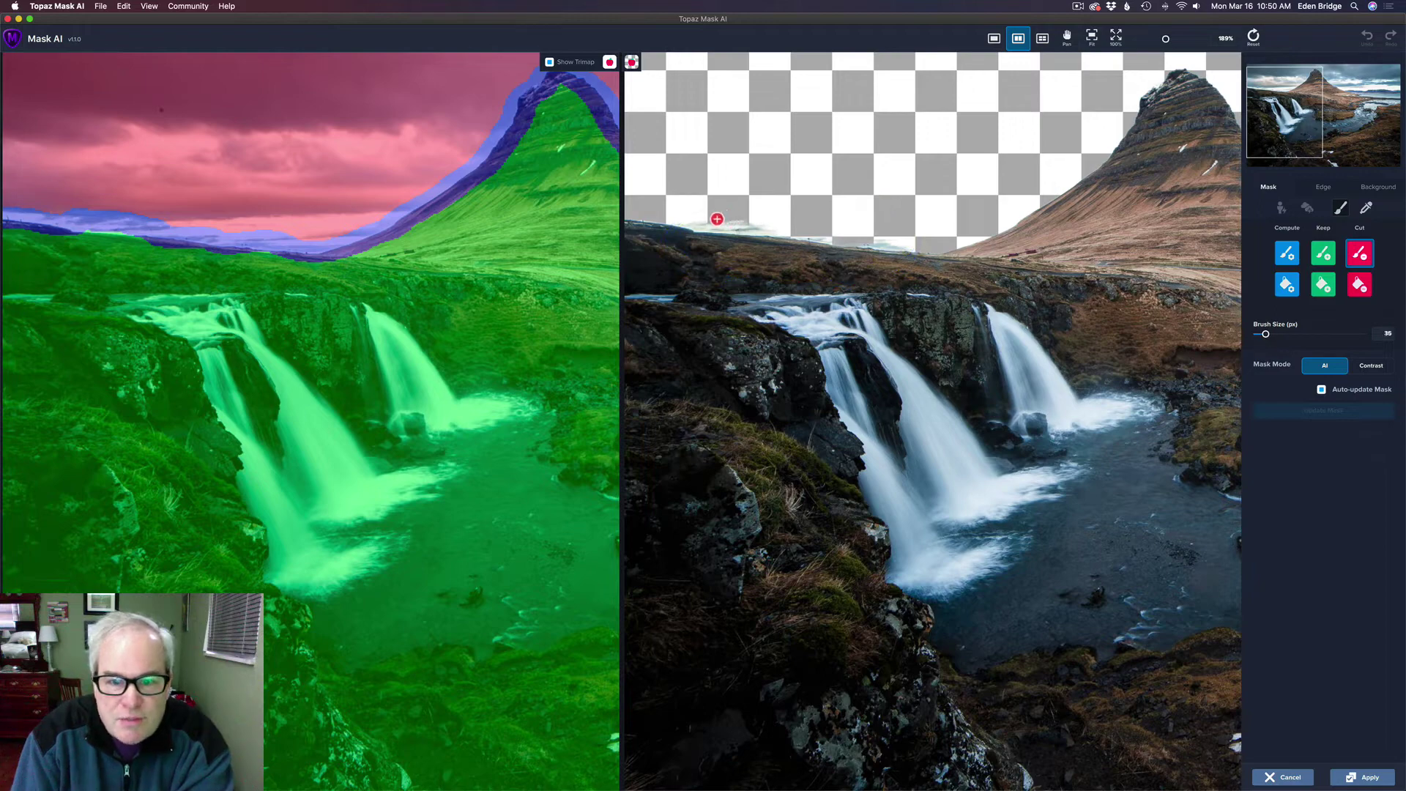
key("bracketleft")
left_click_drag(691, 222, 915, 244)
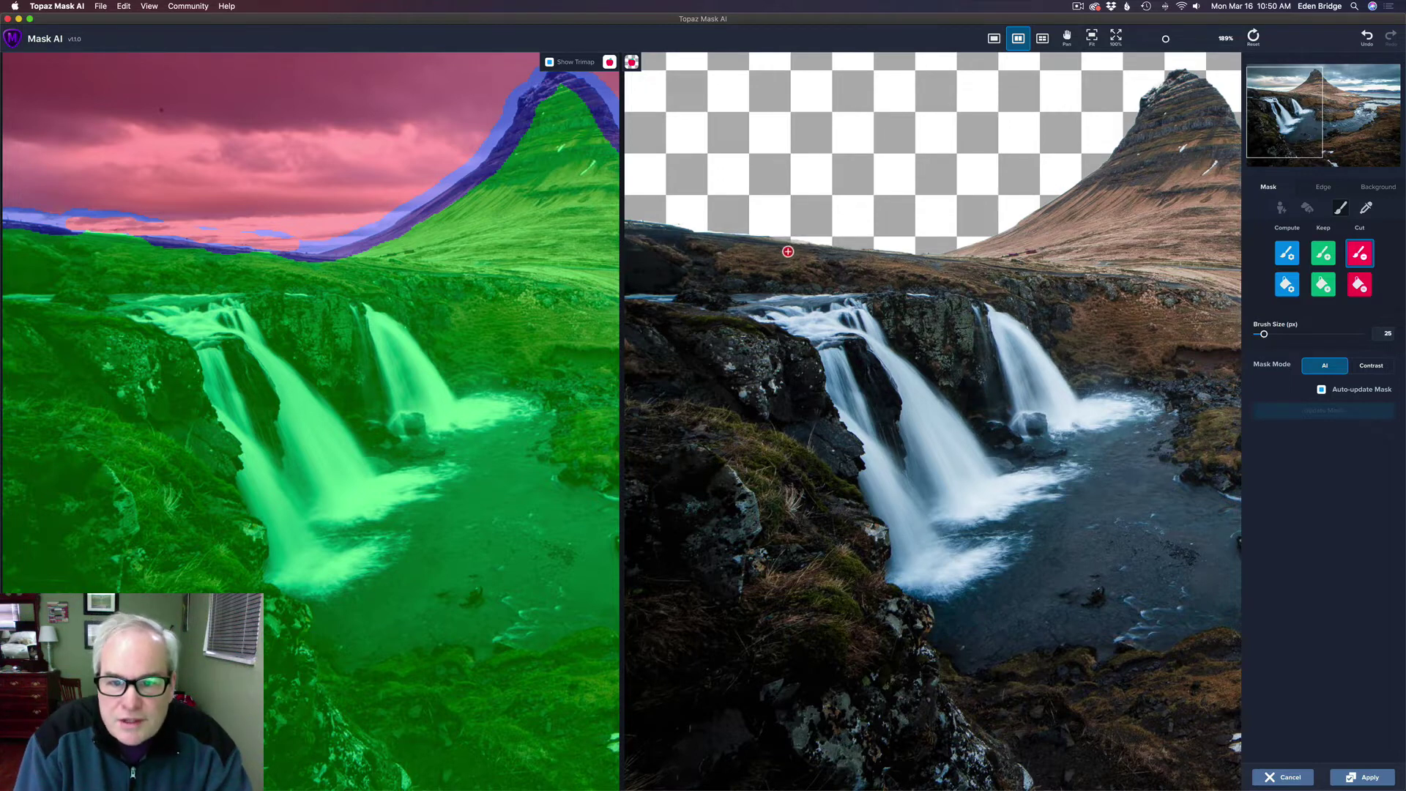
Restore the missing parts of the ridge edge along the horizon using the Keep brush at 15 px.
left_click(1322, 254)
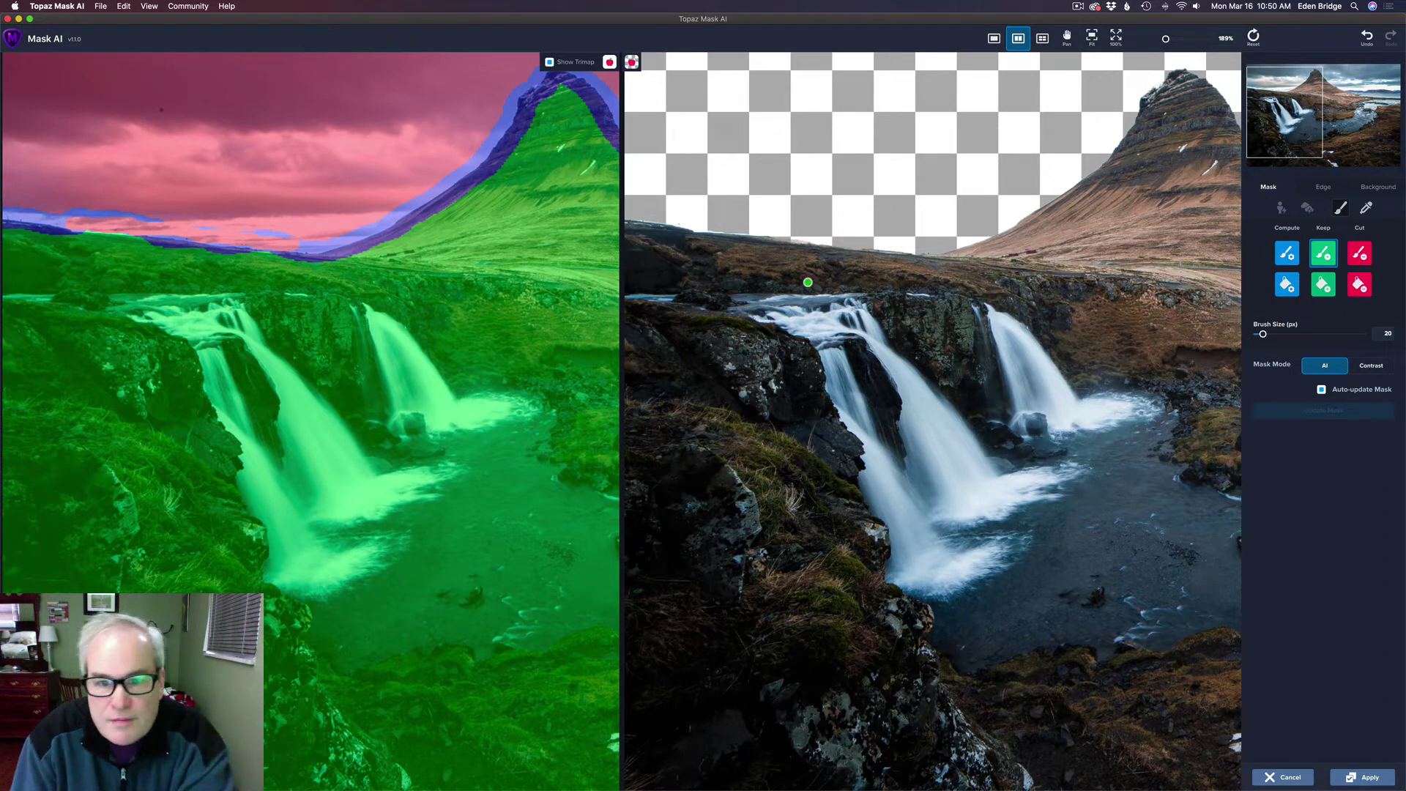
key("bracketleft")
key("bracketleft")
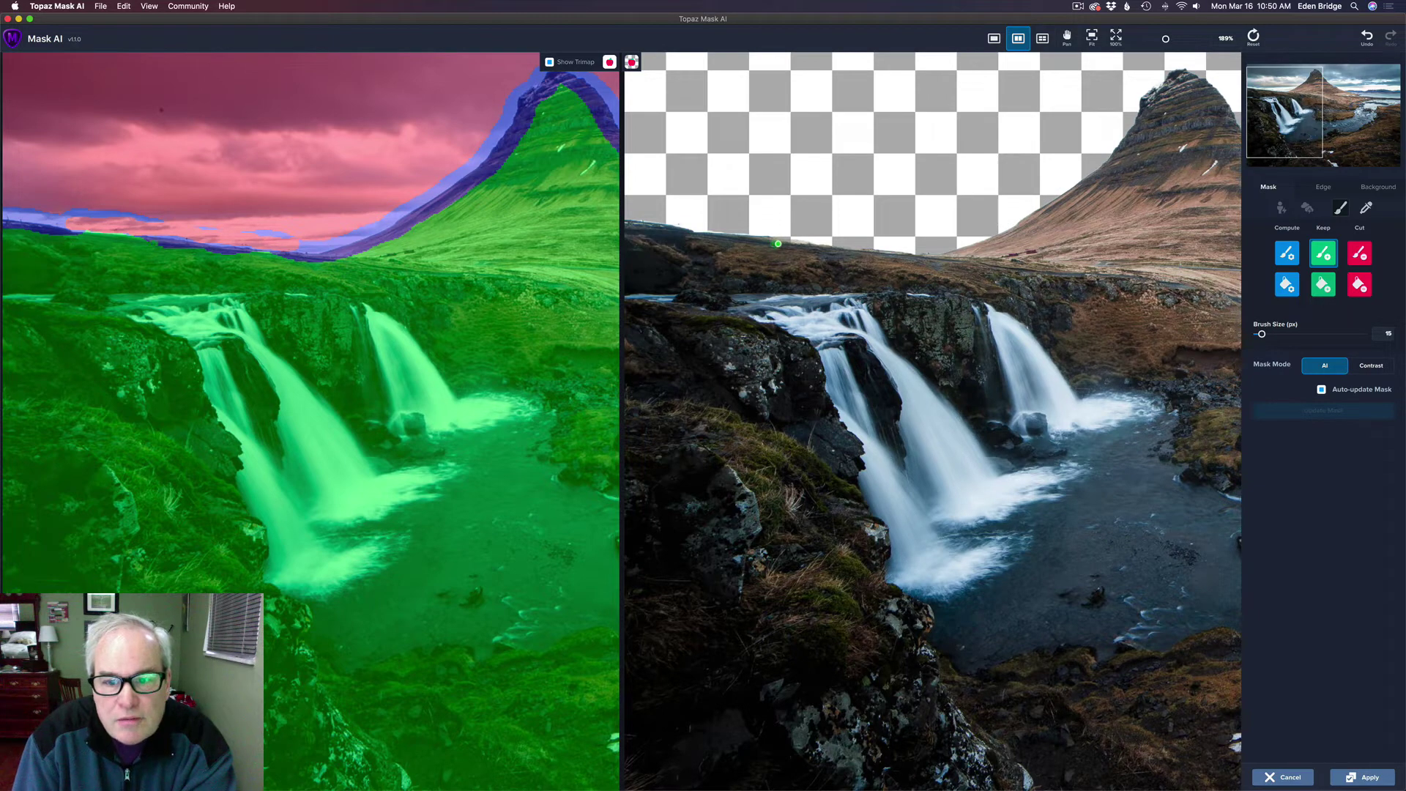
left_click_drag(786, 244, 806, 246)
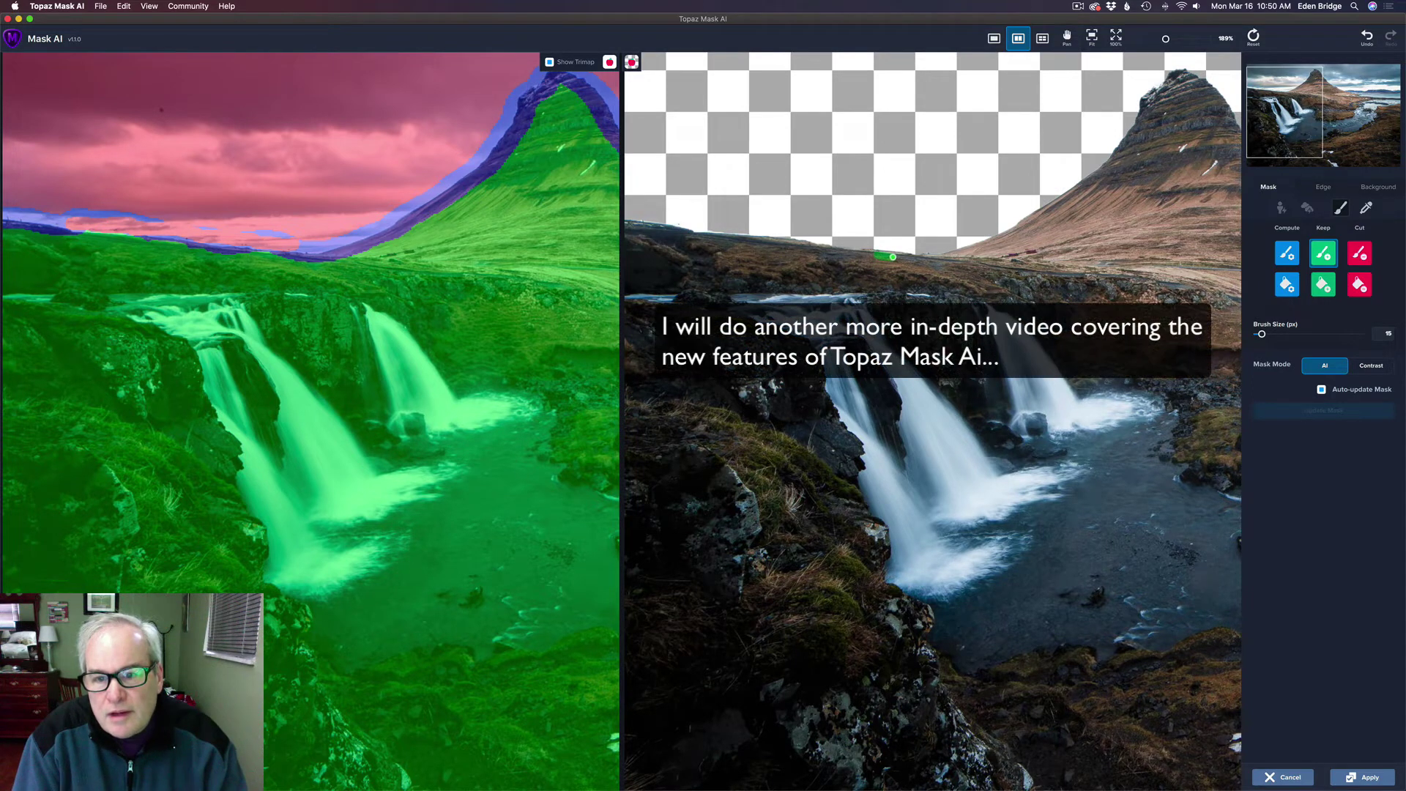
left_click_drag(893, 257, 893, 258)
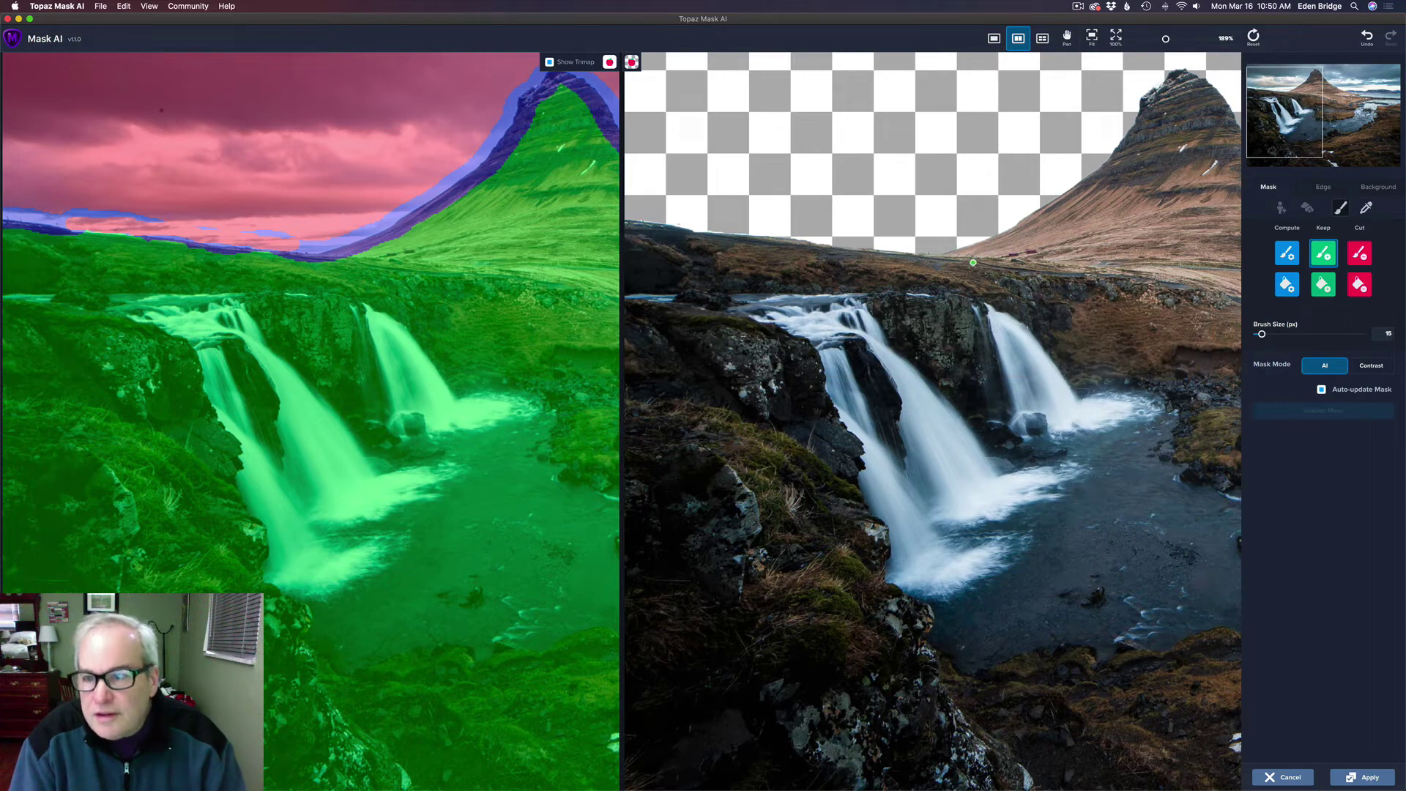
key("space")
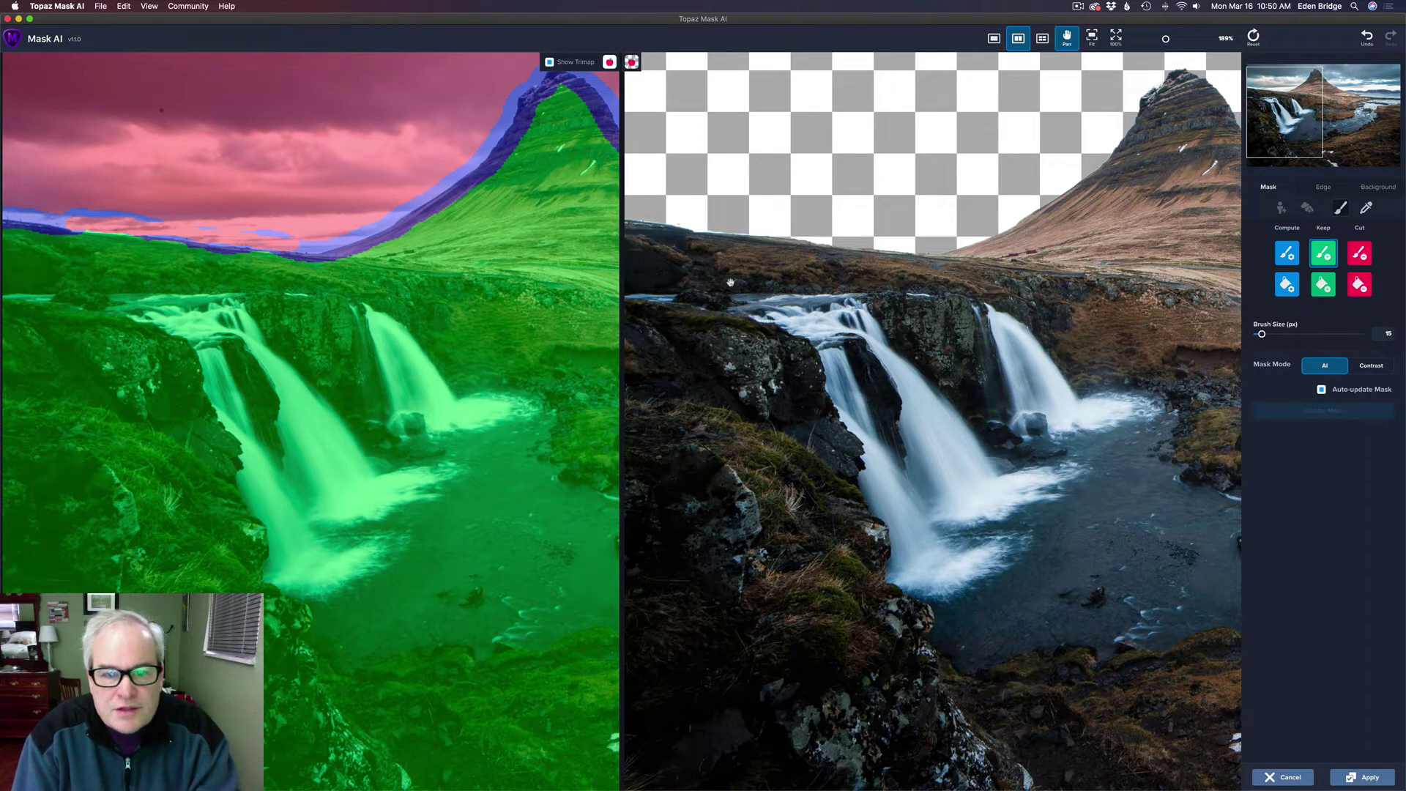
left_click_drag(730, 282, 733, 286)
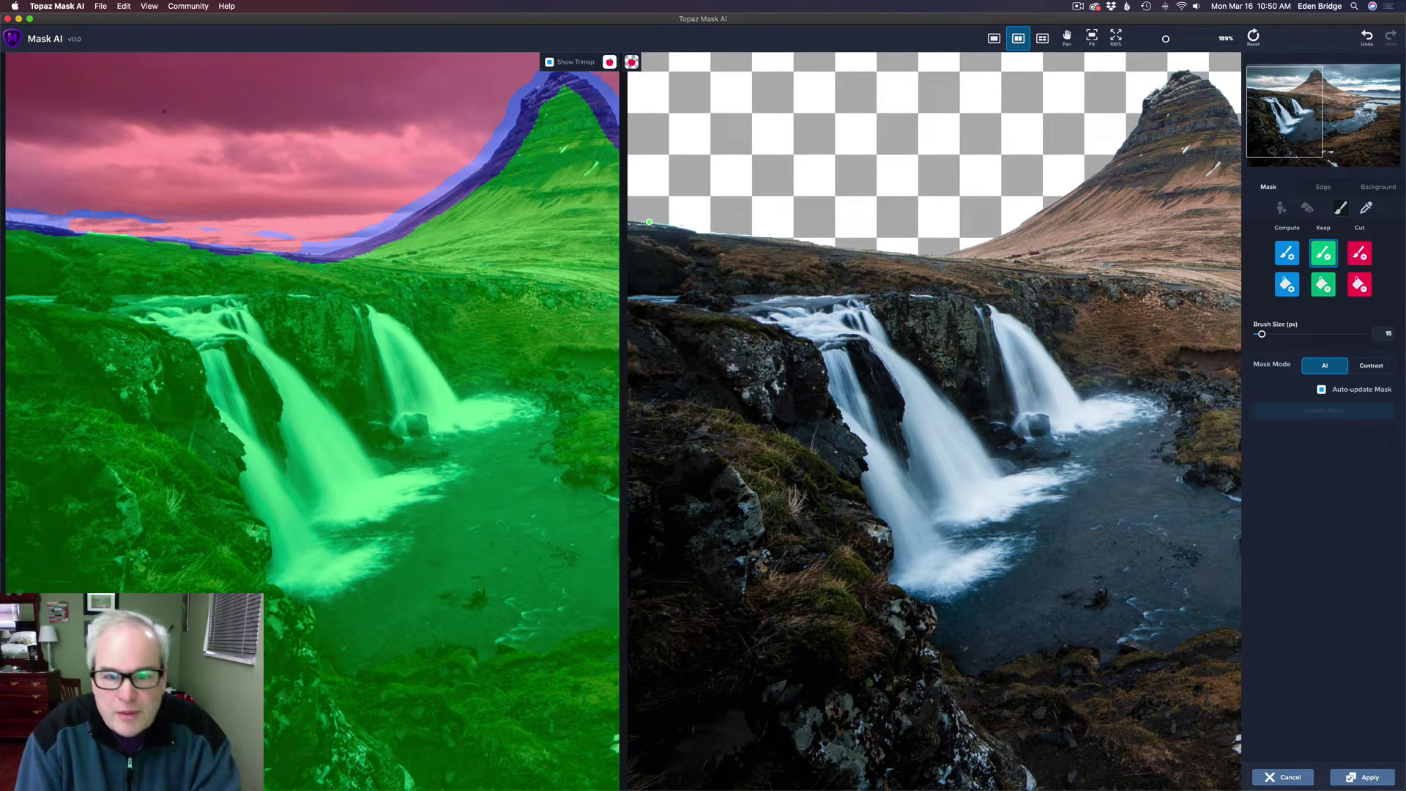
Set the mask's Edge Shift to -0.54, check the mountain outline and apply the mask to return to Photoshop.
left_click(1320, 189)
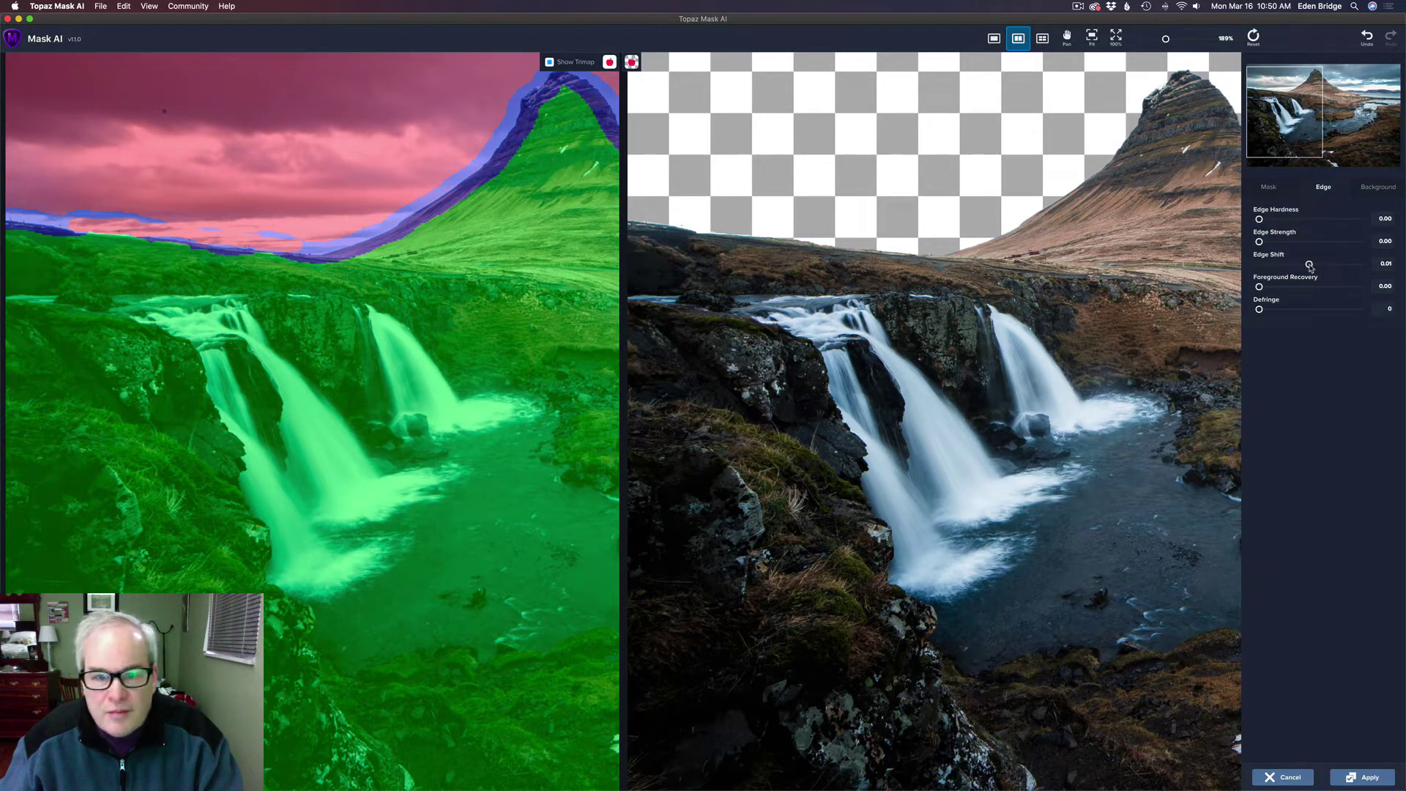
left_click_drag(1311, 268, 1283, 265)
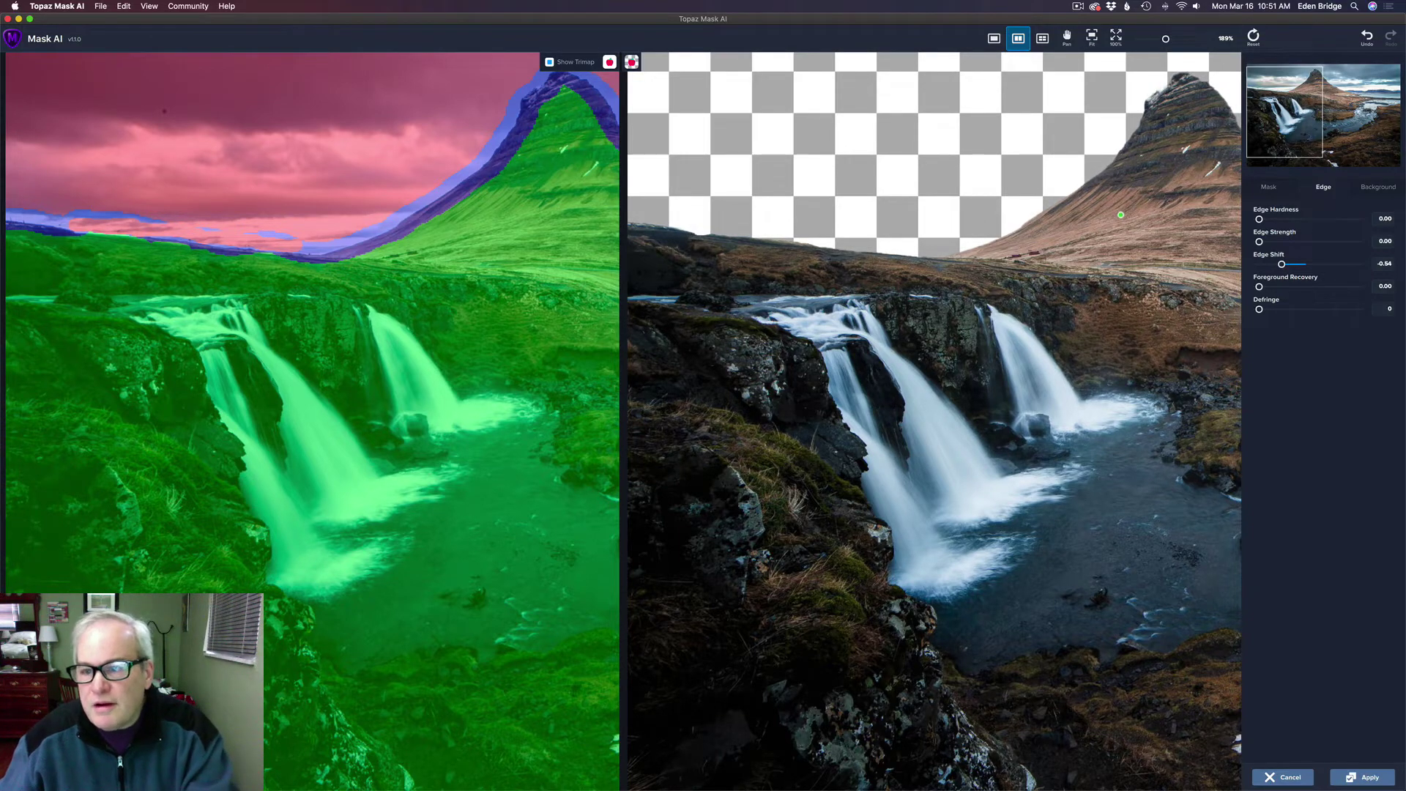
key("space")
left_click_drag(1172, 250, 1159, 339)
left_click_drag(874, 332, 1054, 310)
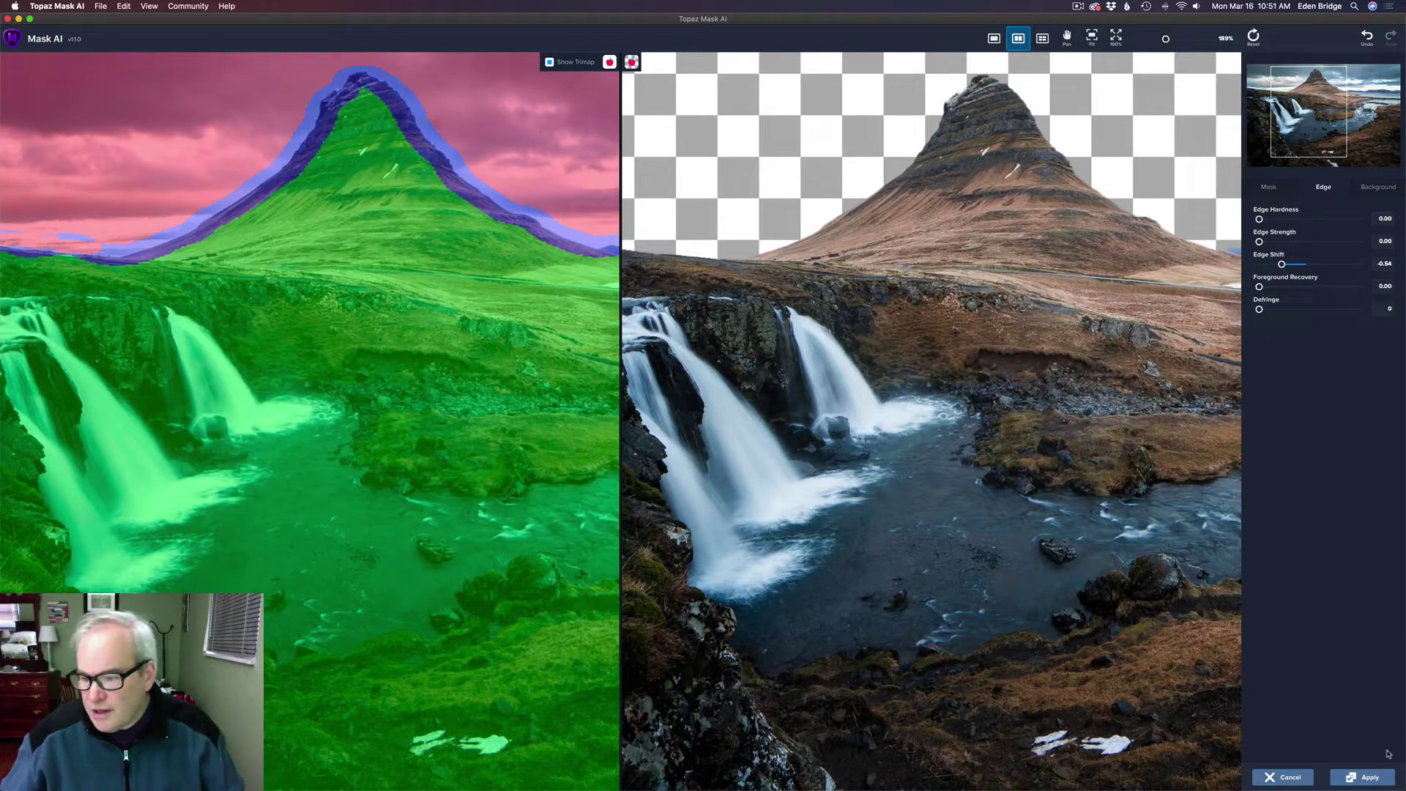
left_click(1369, 778)
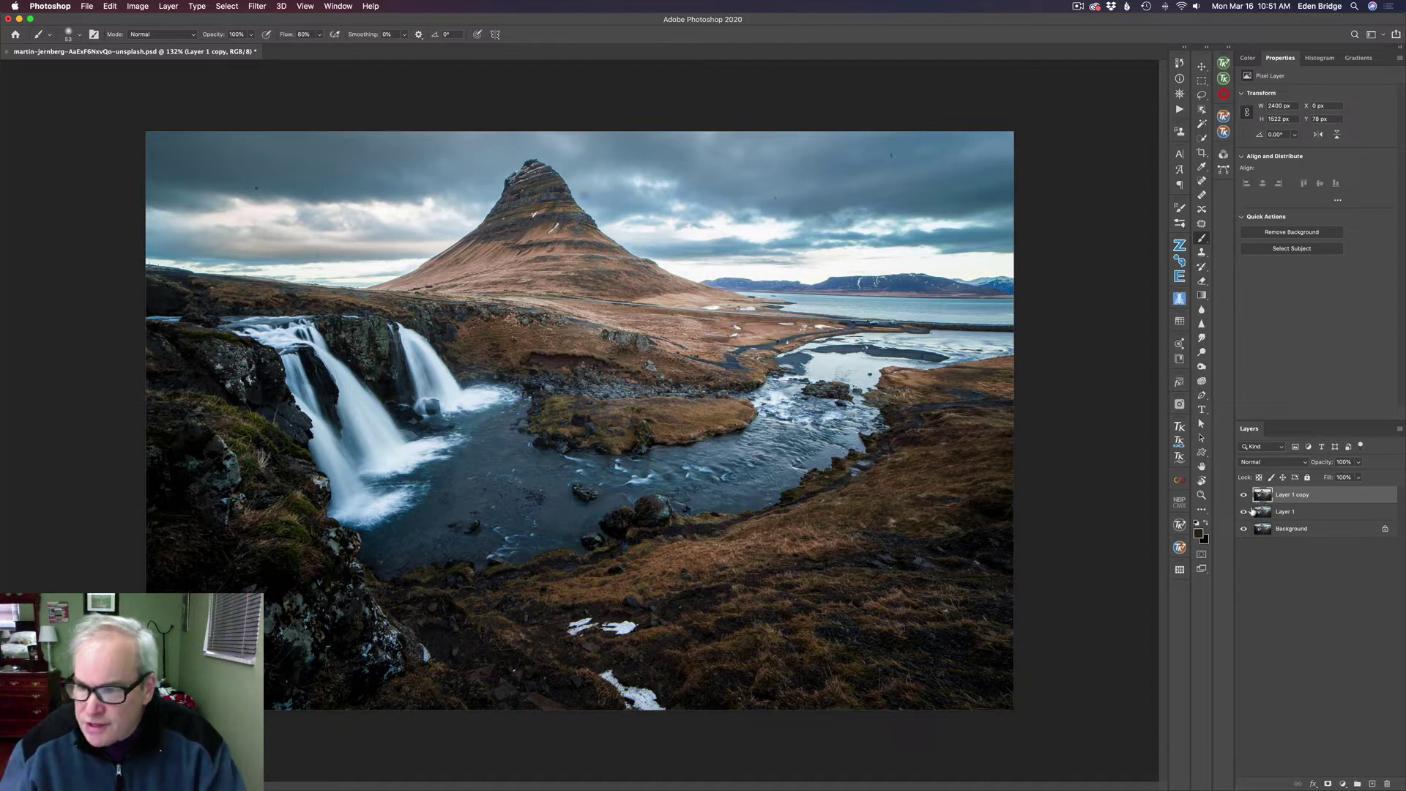
Inspect the cut-out in Layer 1 copy by temporarily hiding Layer 1 and Background.
left_click(1243, 530)
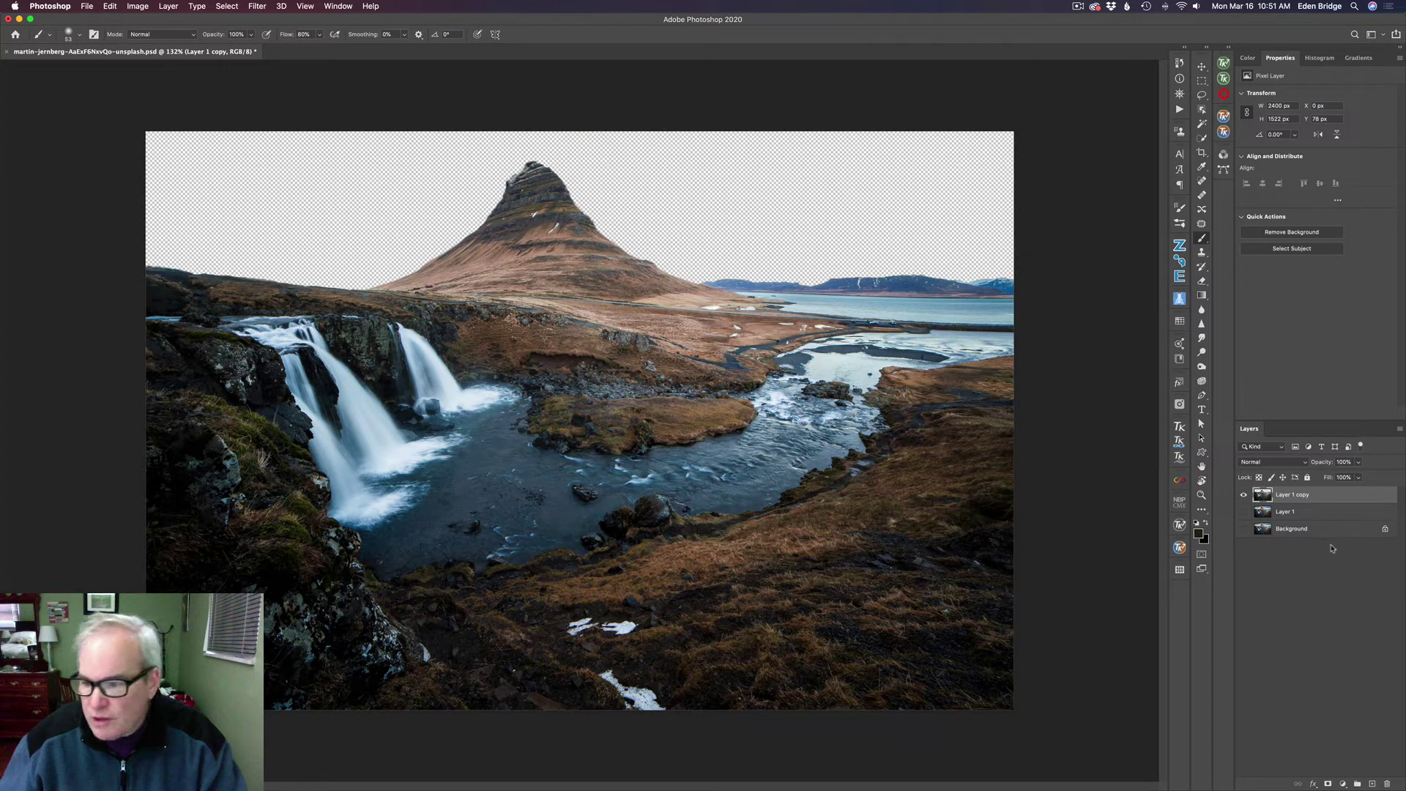
left_click(1243, 512)
left_click(1242, 529)
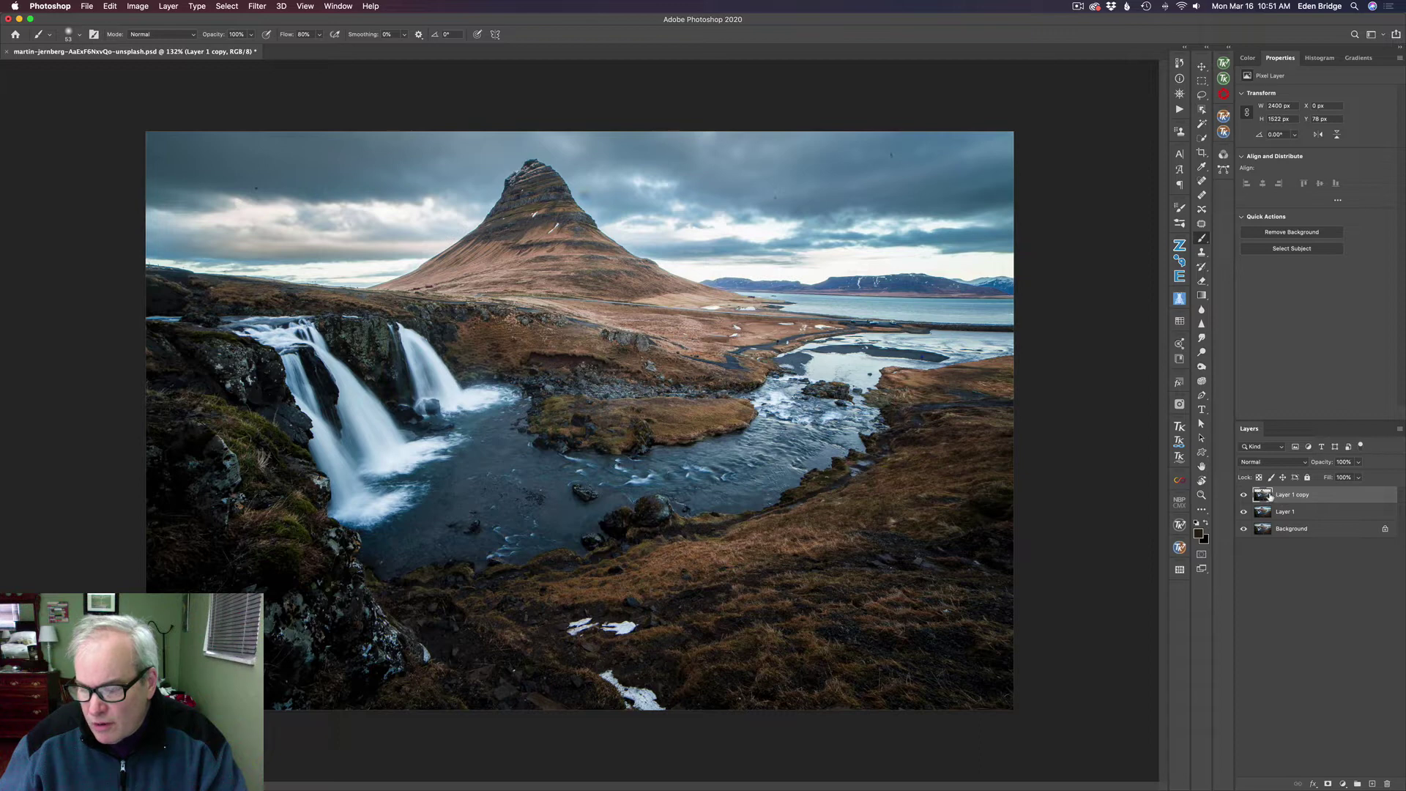
Add a new layer directly above Layer 1 and fill it with white at 100% opacity.
left_click(1305, 515)
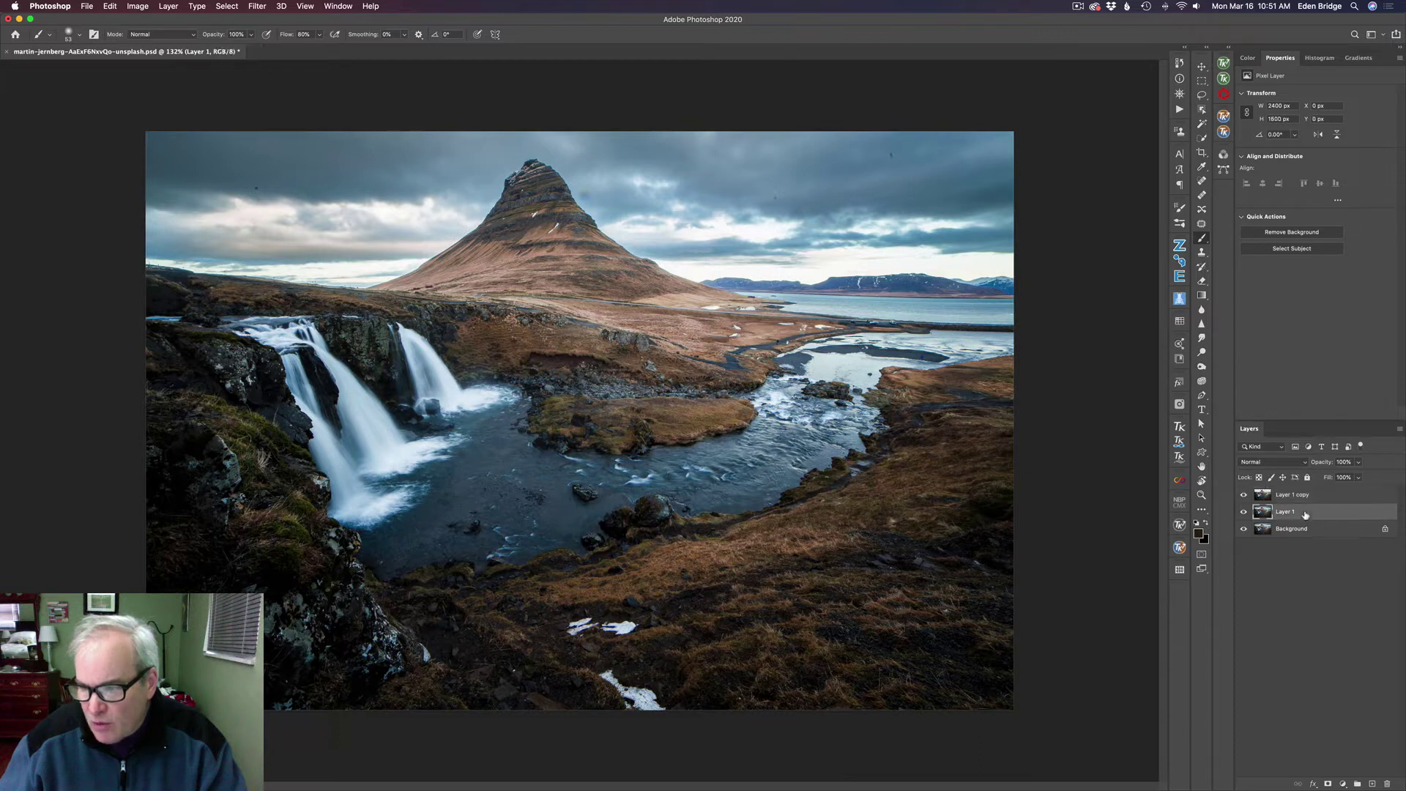
left_click(1373, 785)
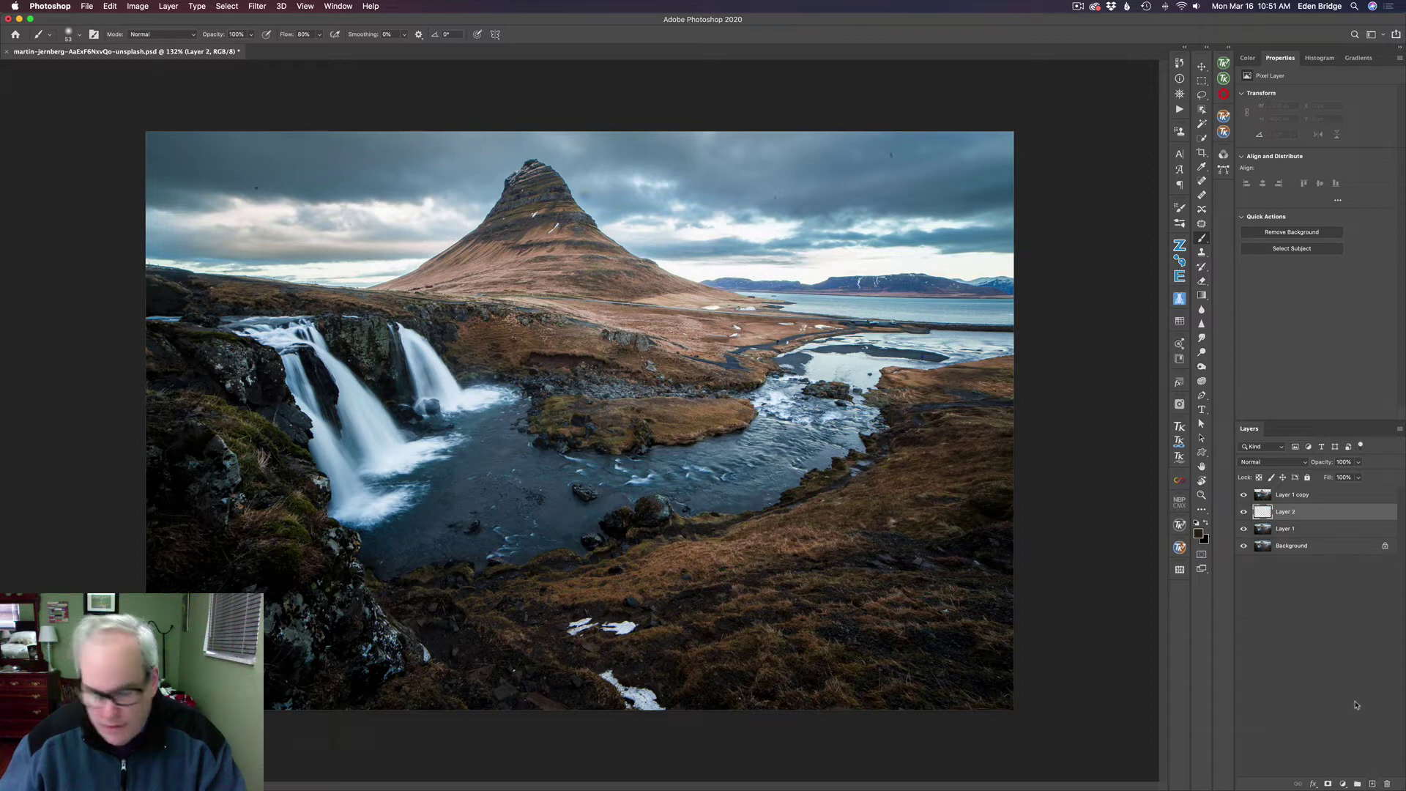
key("shift+BackSpace")
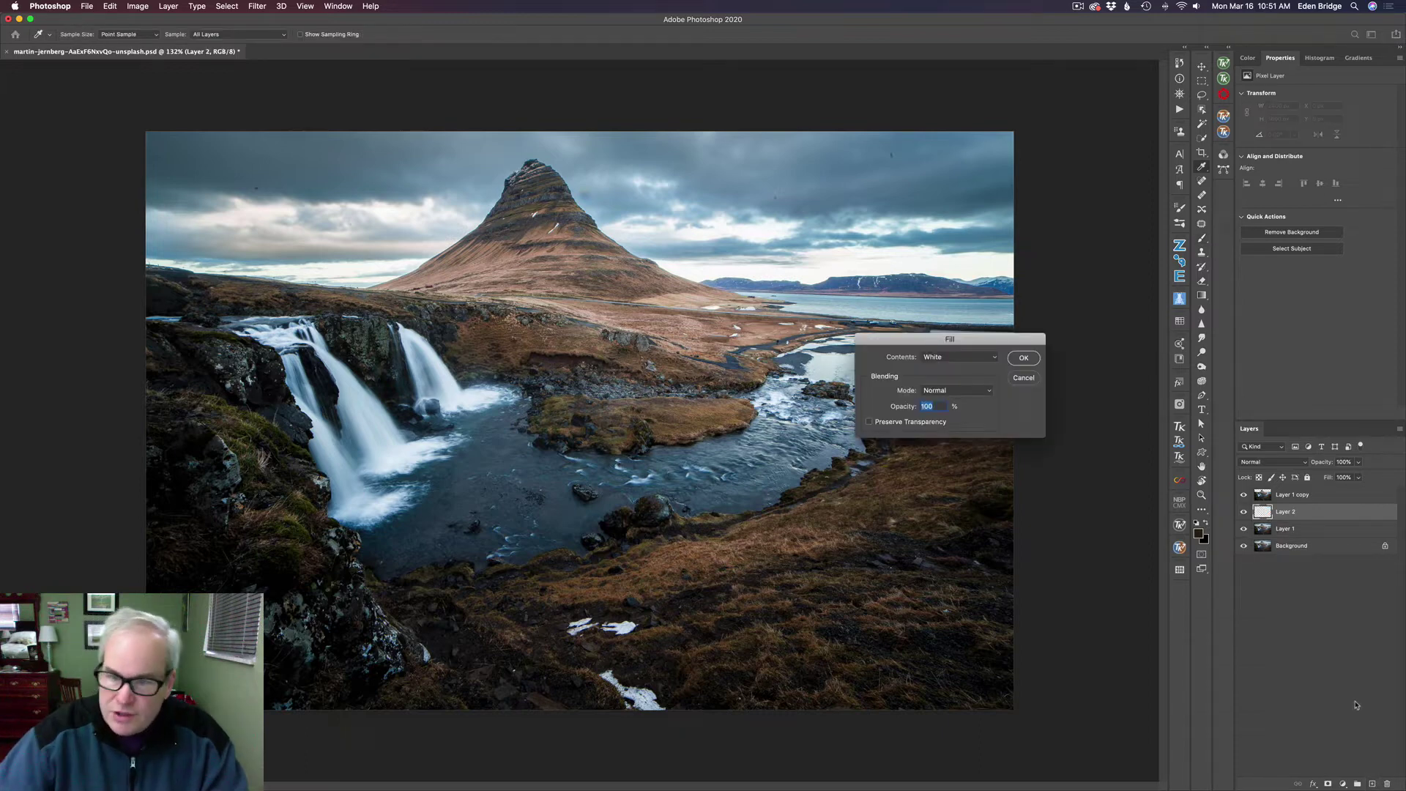
left_click(1024, 358)
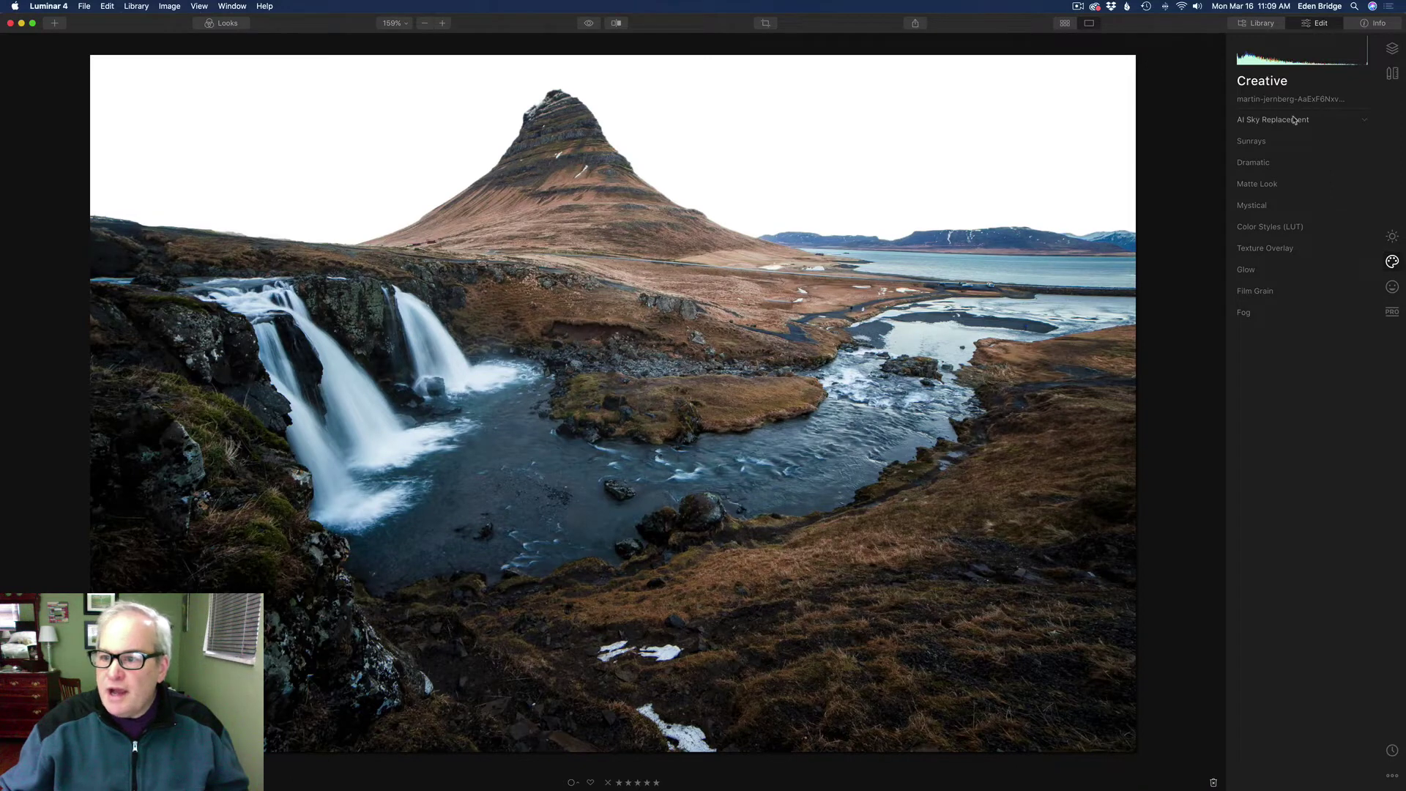
Switch to Luminar 4, enable AI Sky Replacement with the Sunset 4 sky and review the available skies.
left_click(1294, 120)
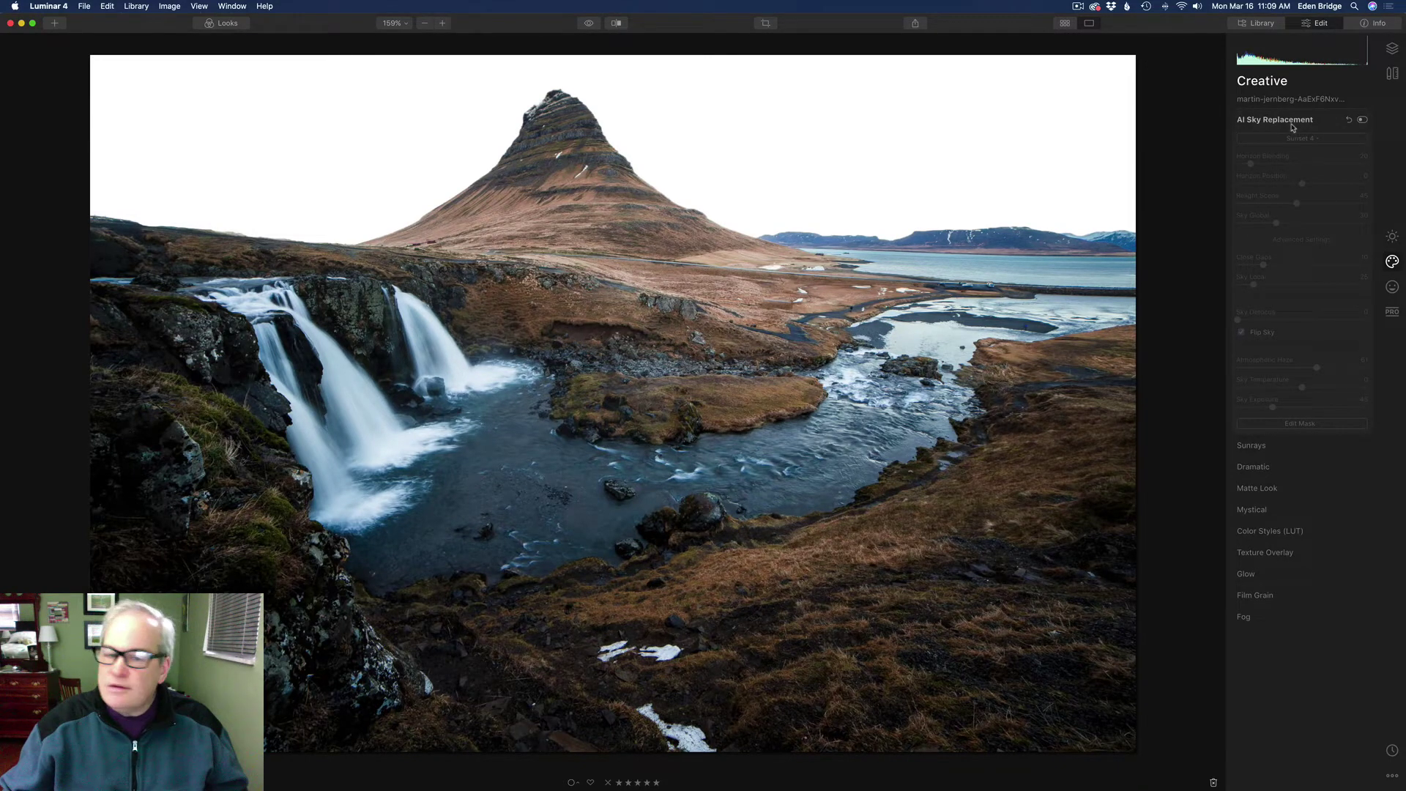
left_click(1363, 121)
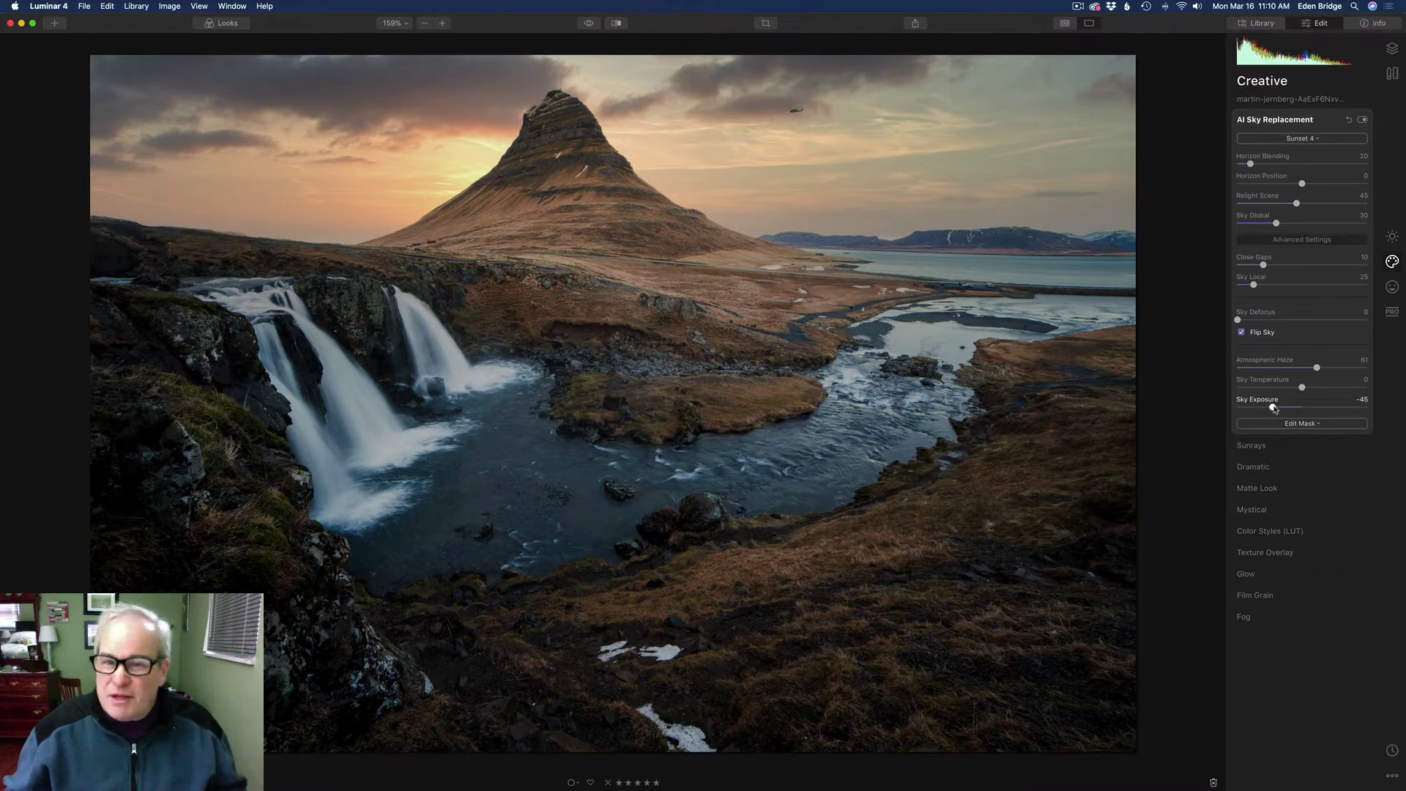
left_click(1320, 141)
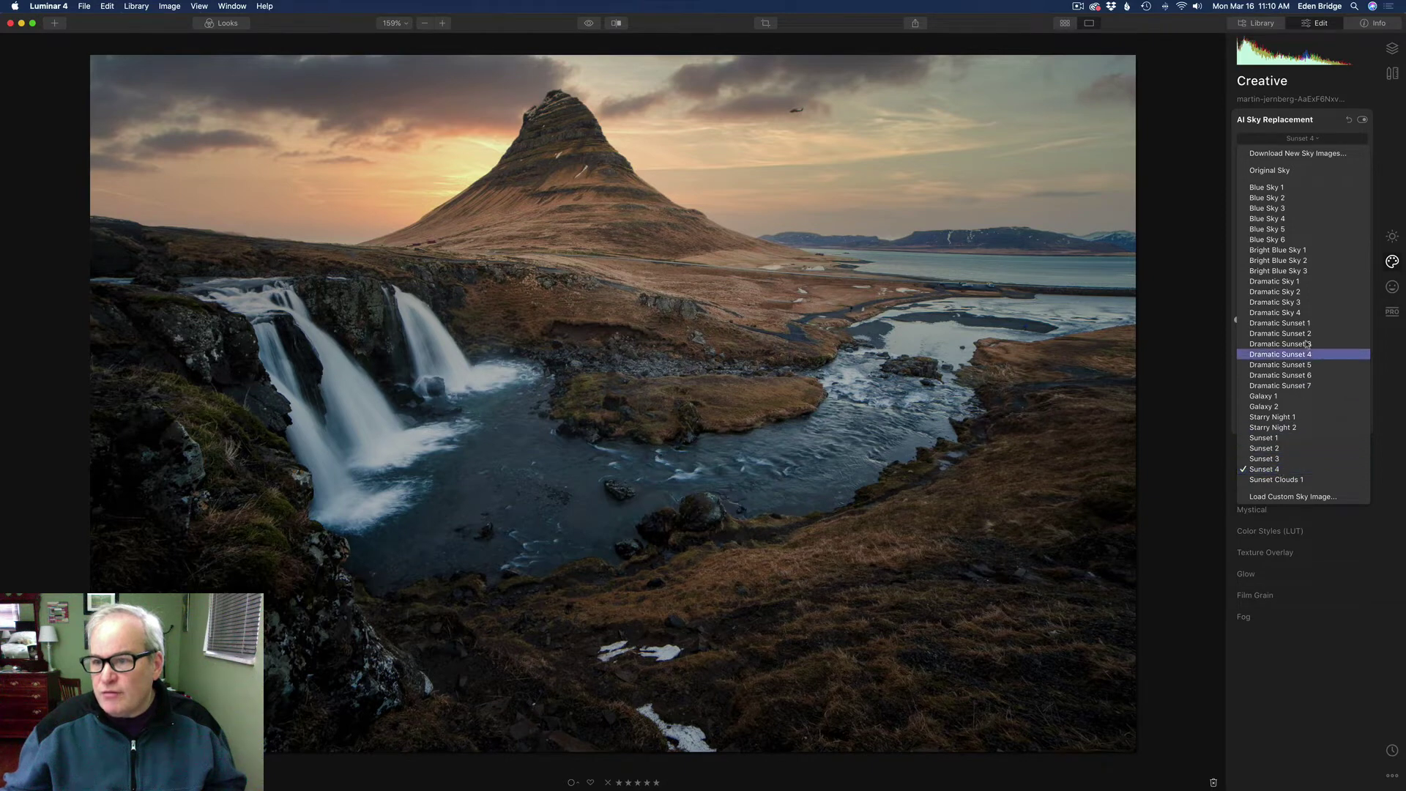
left_click(1322, 121)
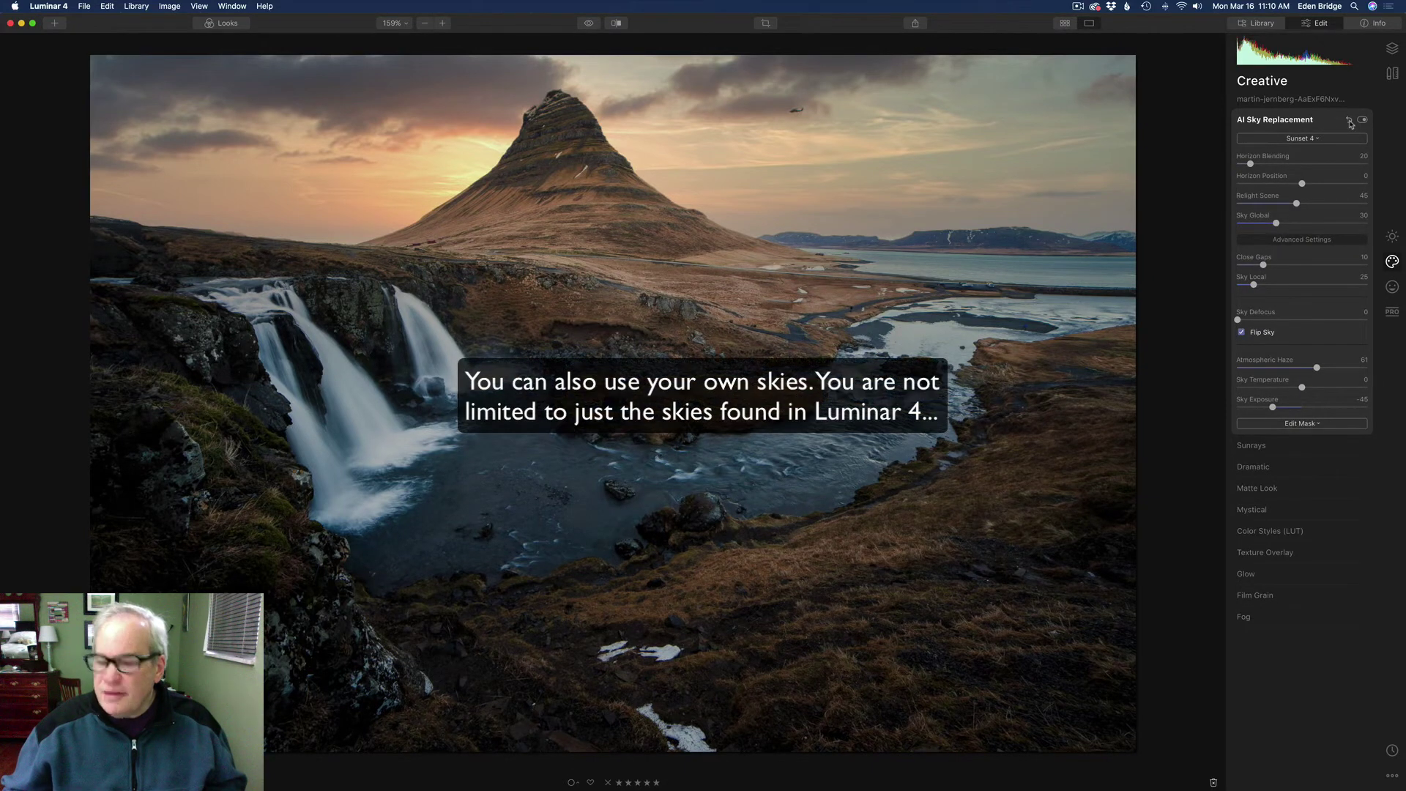
Enable AI Enhance and set AI Accent to 39 and AI Sky Enhancer to 56.
left_click(1393, 237)
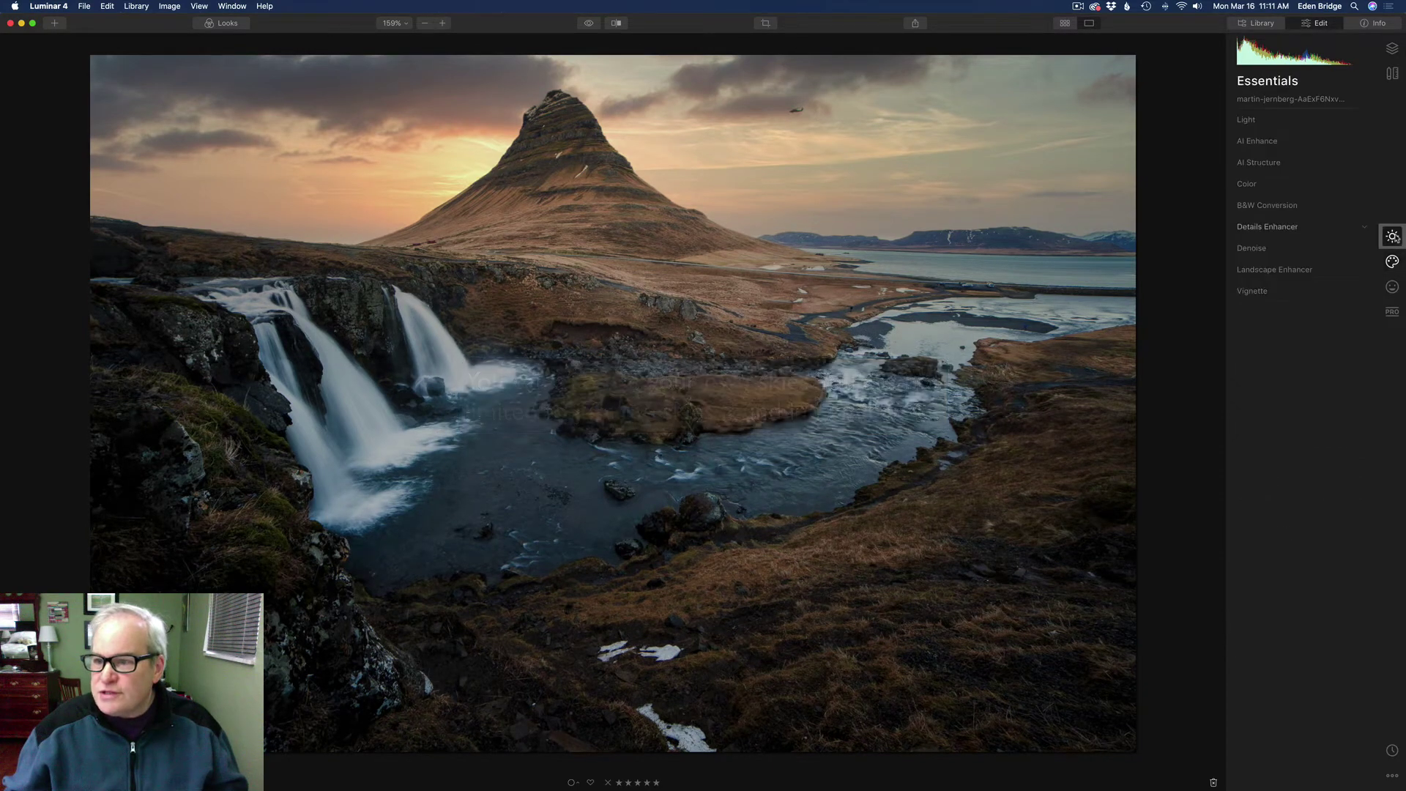
left_click(1295, 142)
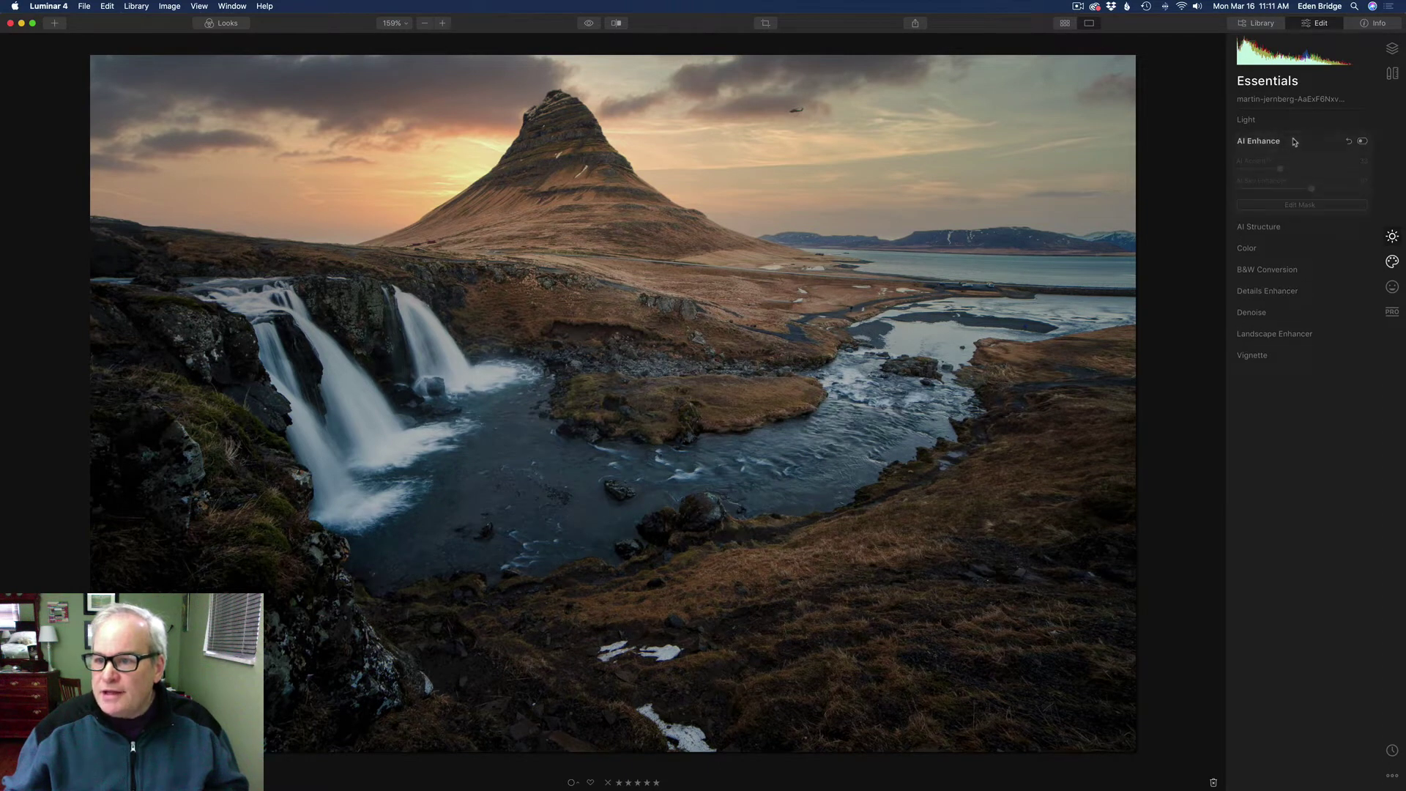
left_click(1363, 142)
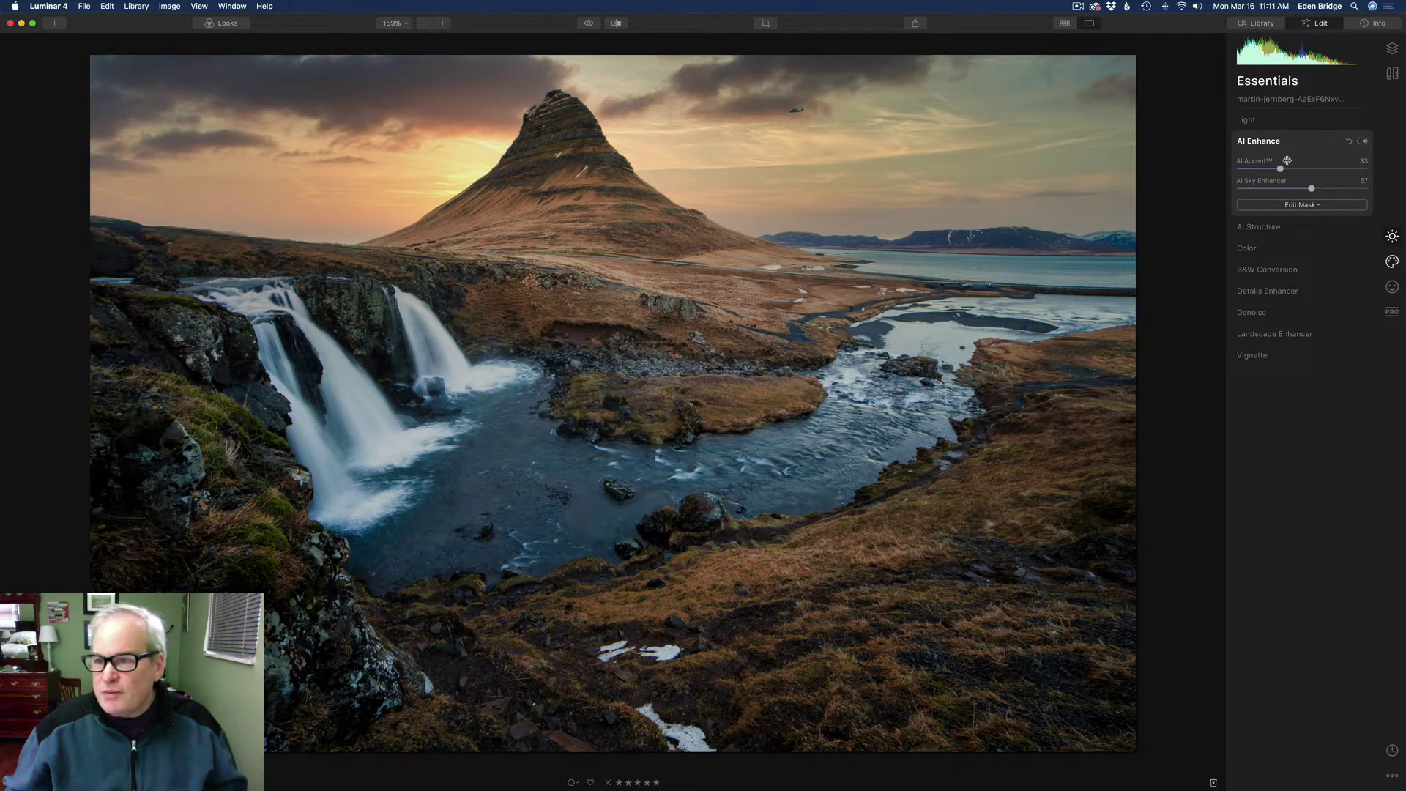
mouse_move(1284, 171)
left_mouse_down()
mouse_move(1313, 173)
mouse_move(1291, 170)
left_mouse_up()
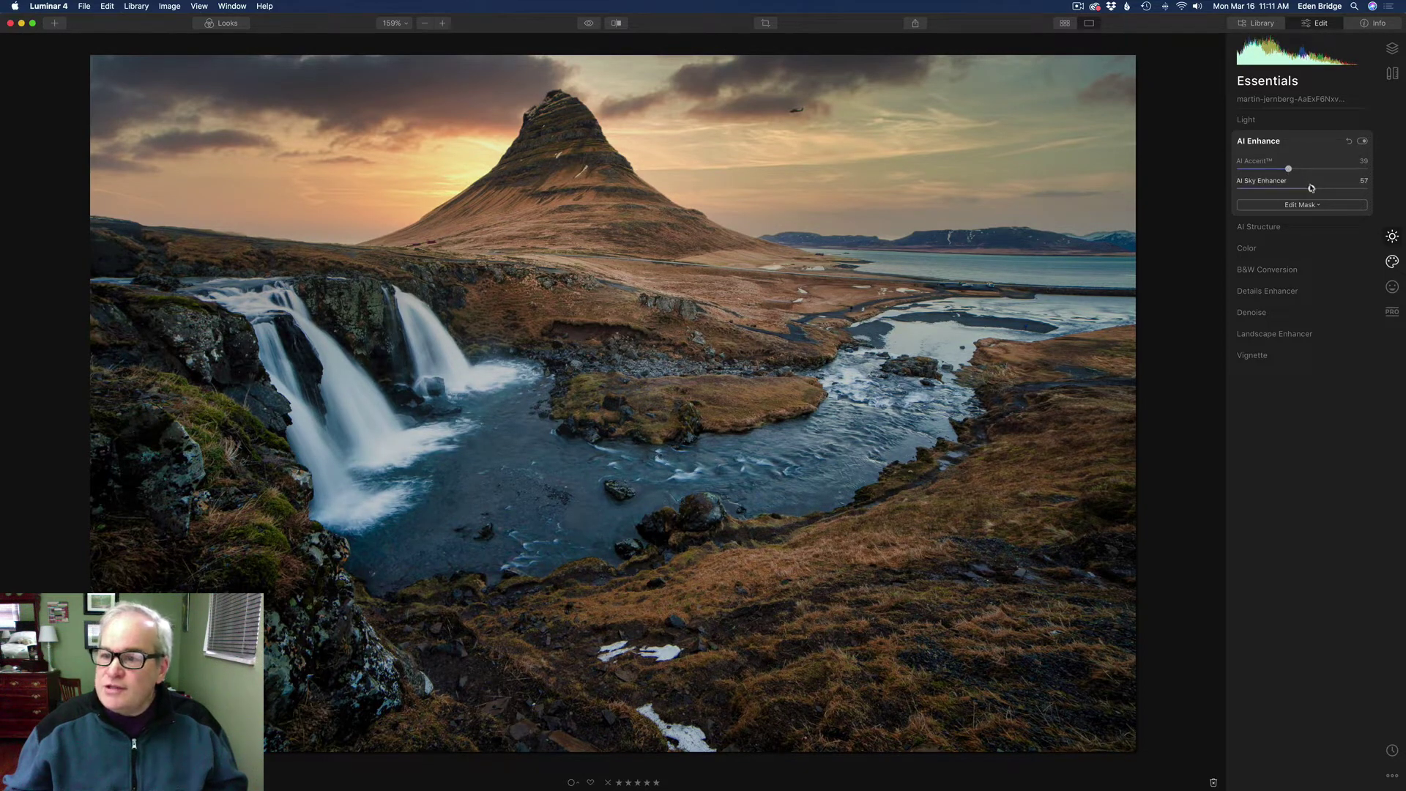
mouse_move(1312, 189)
left_mouse_down()
mouse_move(1243, 188)
mouse_move(1312, 191)
left_mouse_up()
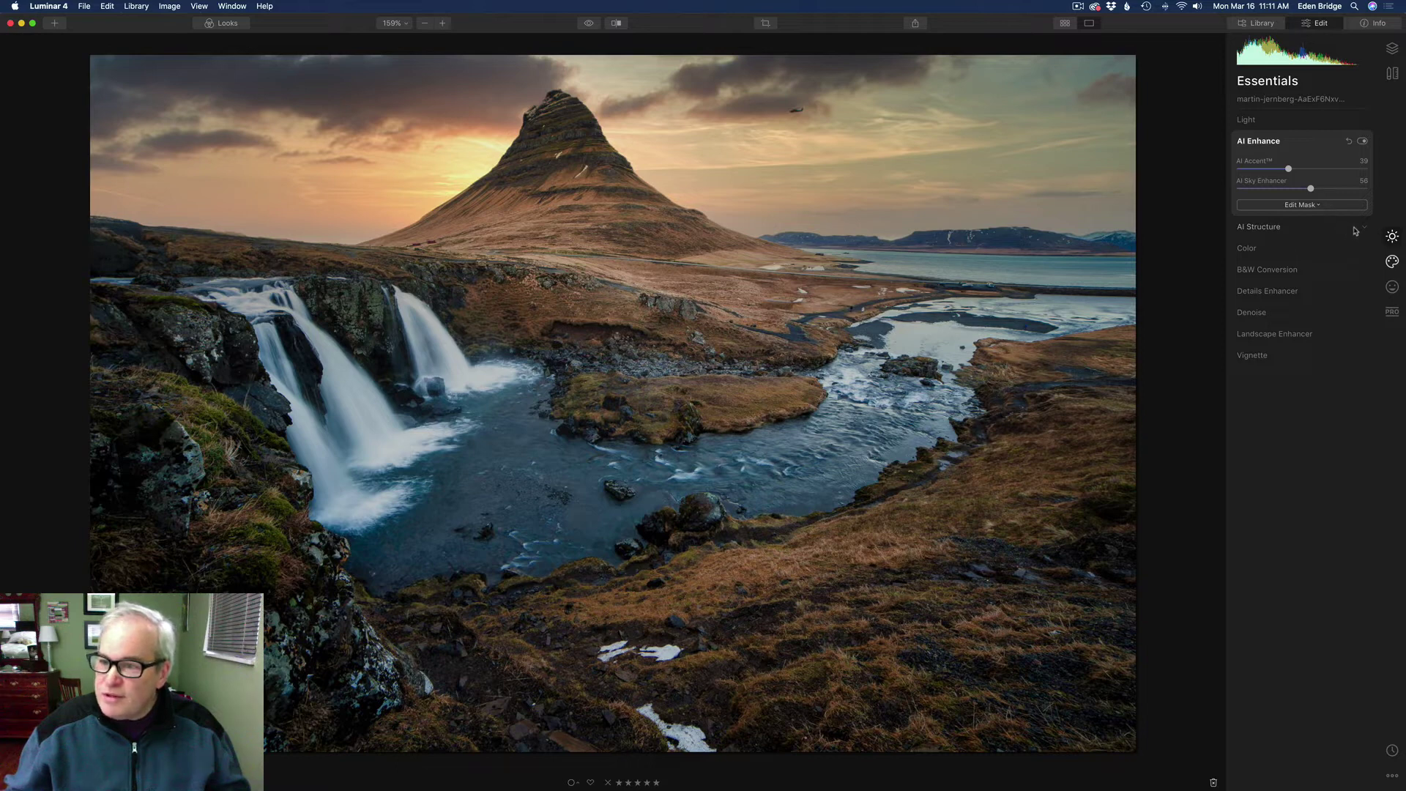
Enable AI Structure with an Amount of 19 and Boost 0, comparing the photo with the filter off and on.
left_click(1354, 230)
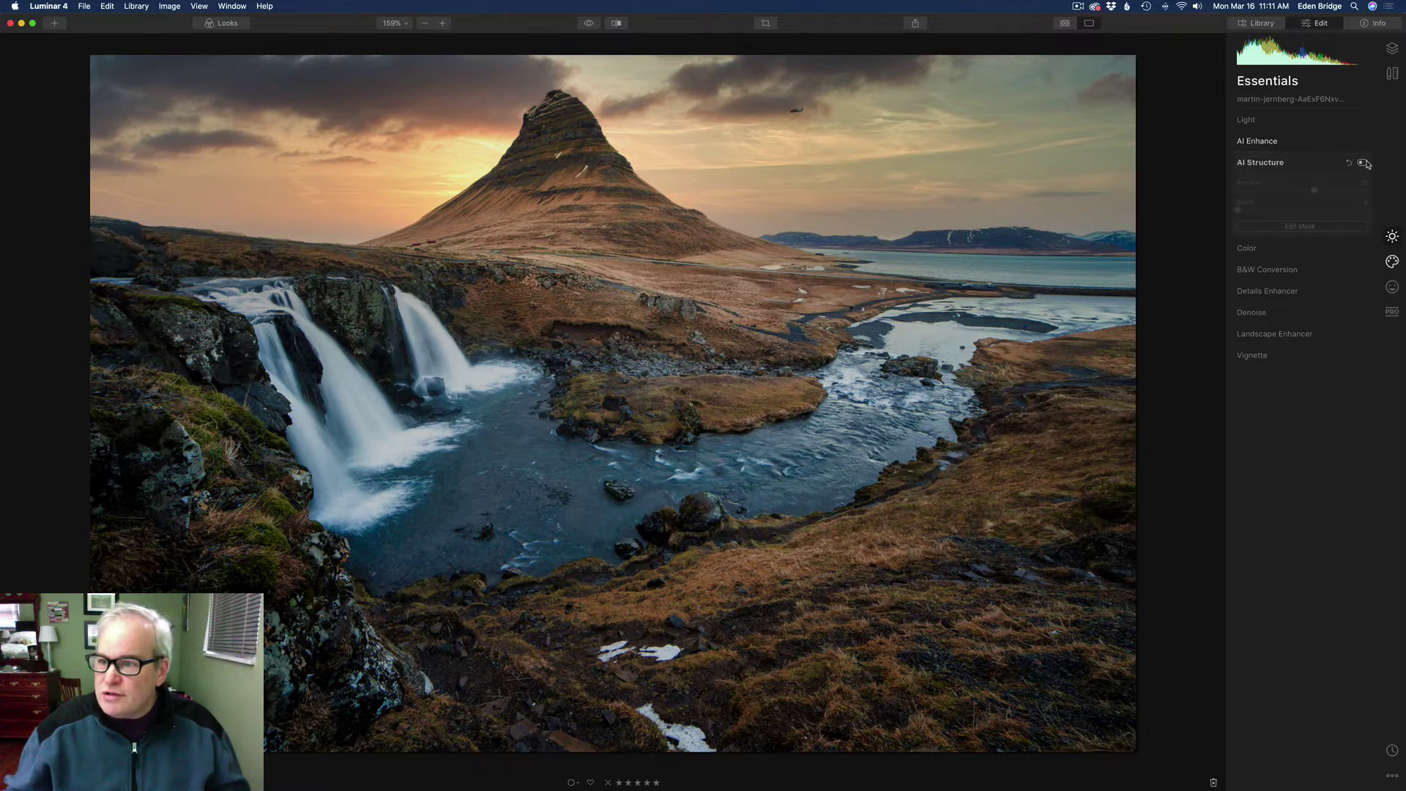
left_click(1362, 163)
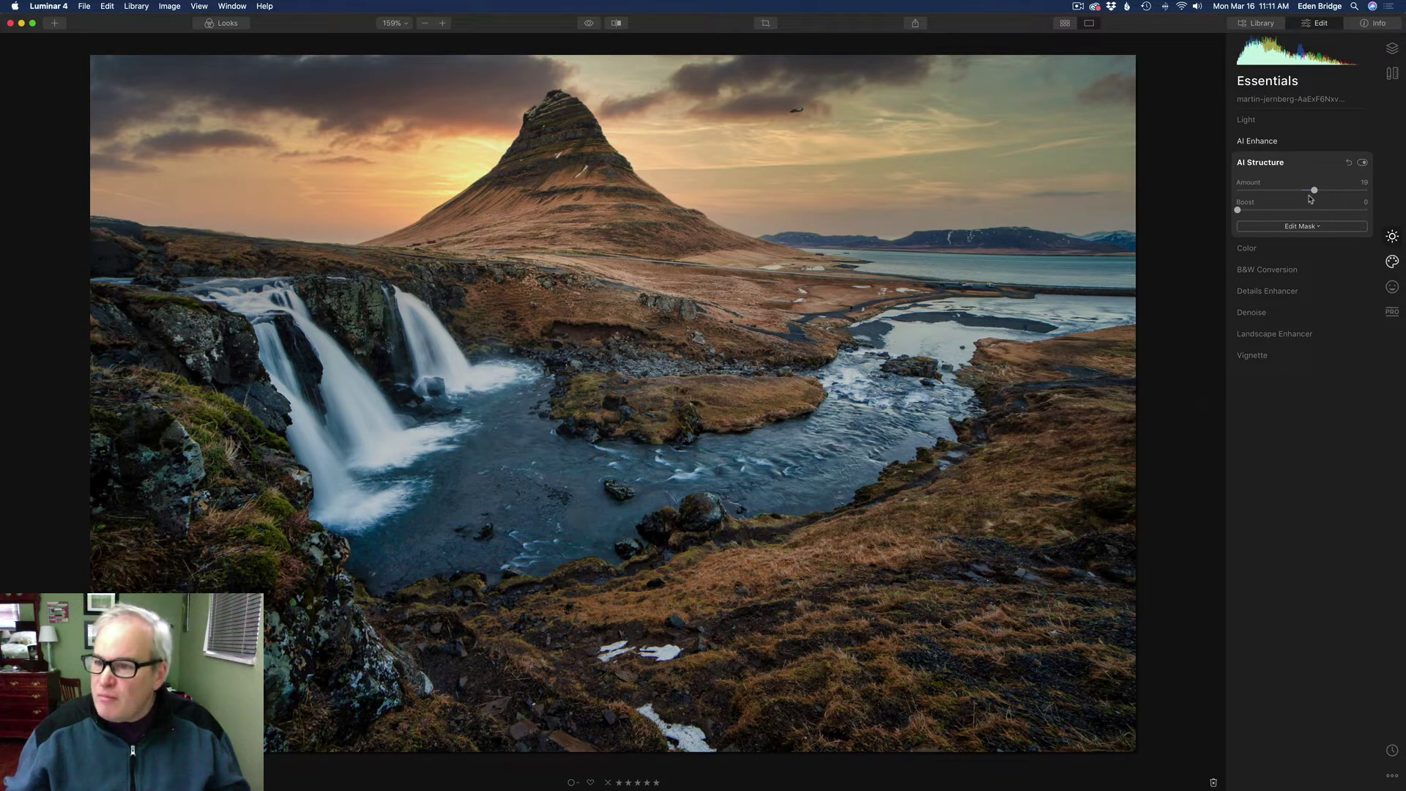
left_click(1282, 163)
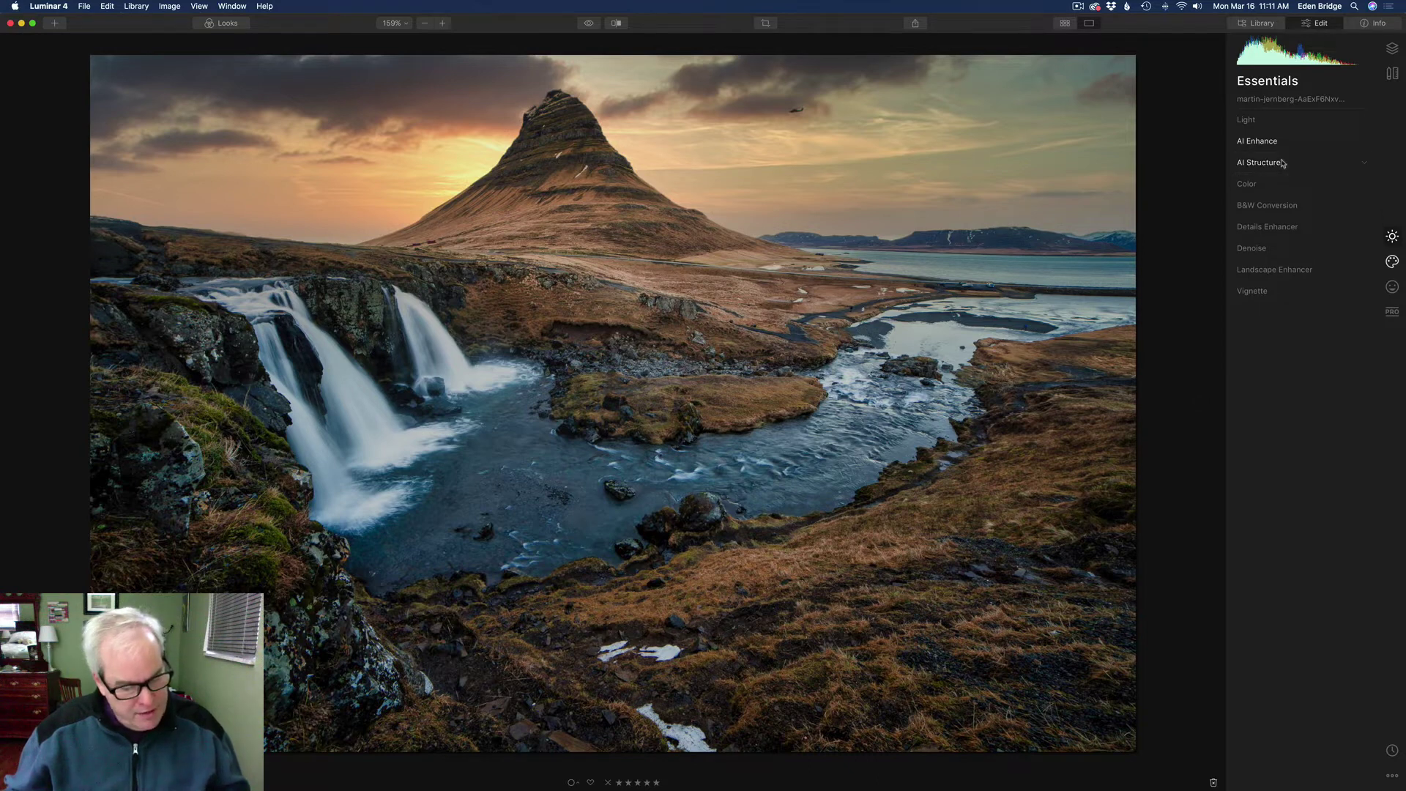
Enable the Professional Dodge & Burn filter, reset its existing adjustments and use an Overall Amount of 100.
left_click(1392, 312)
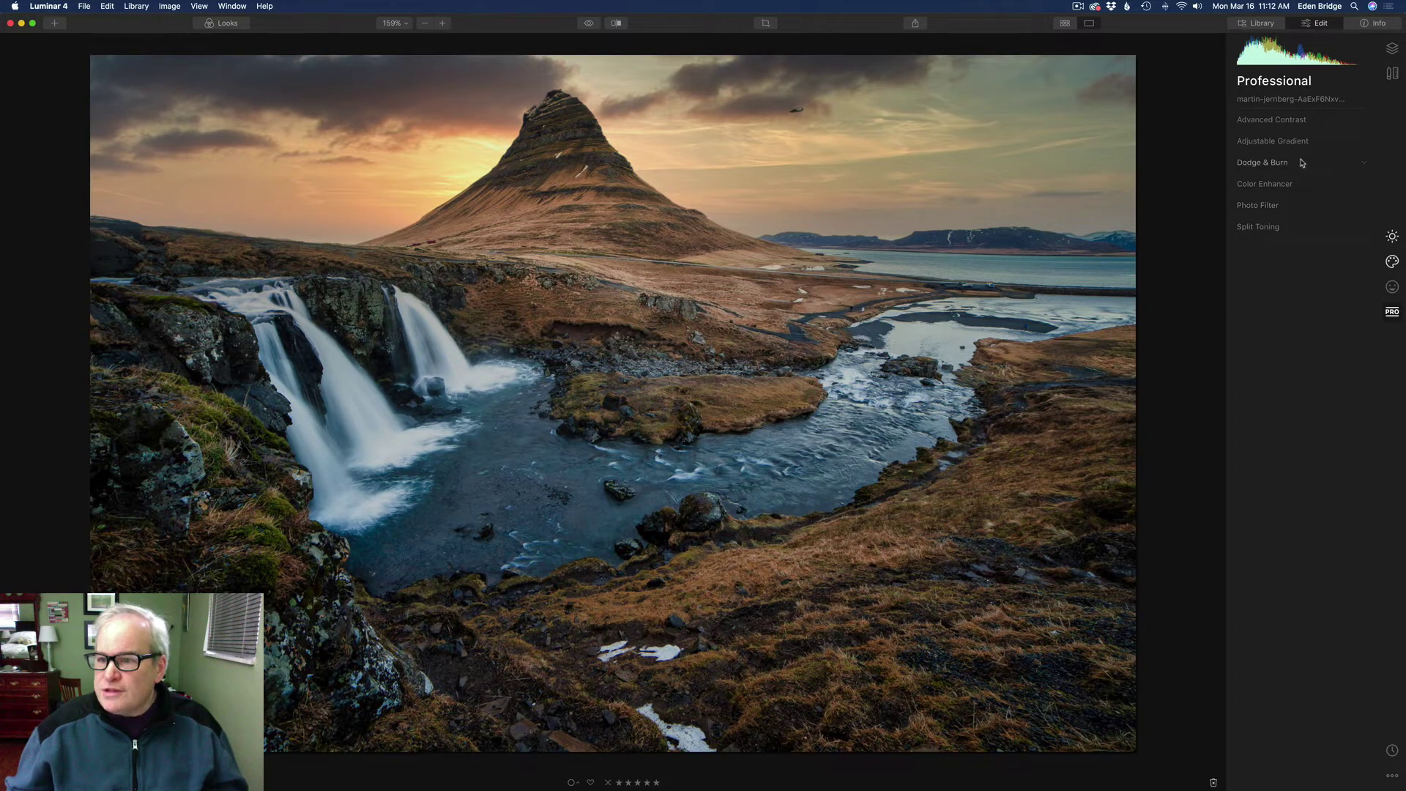
left_click(1302, 162)
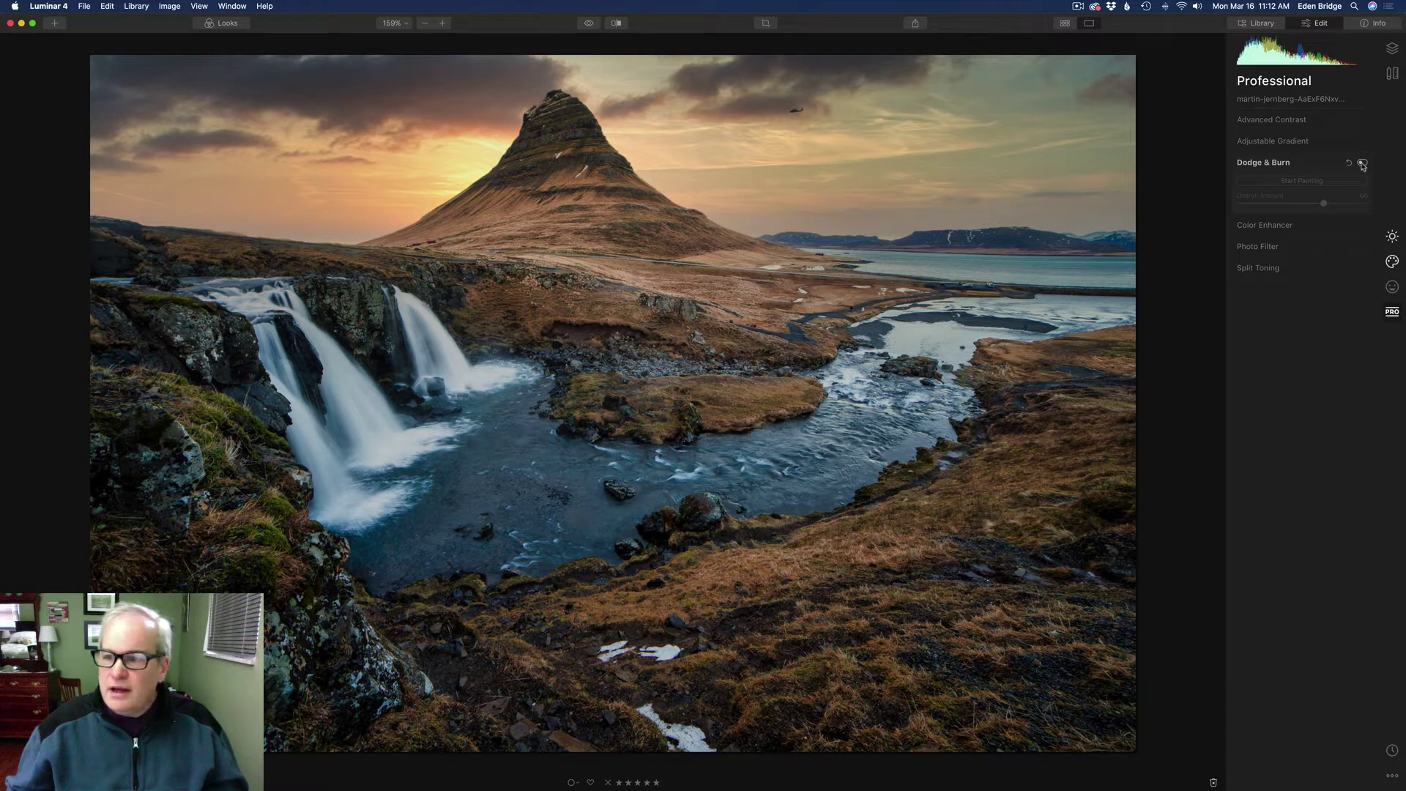
left_click(1362, 163)
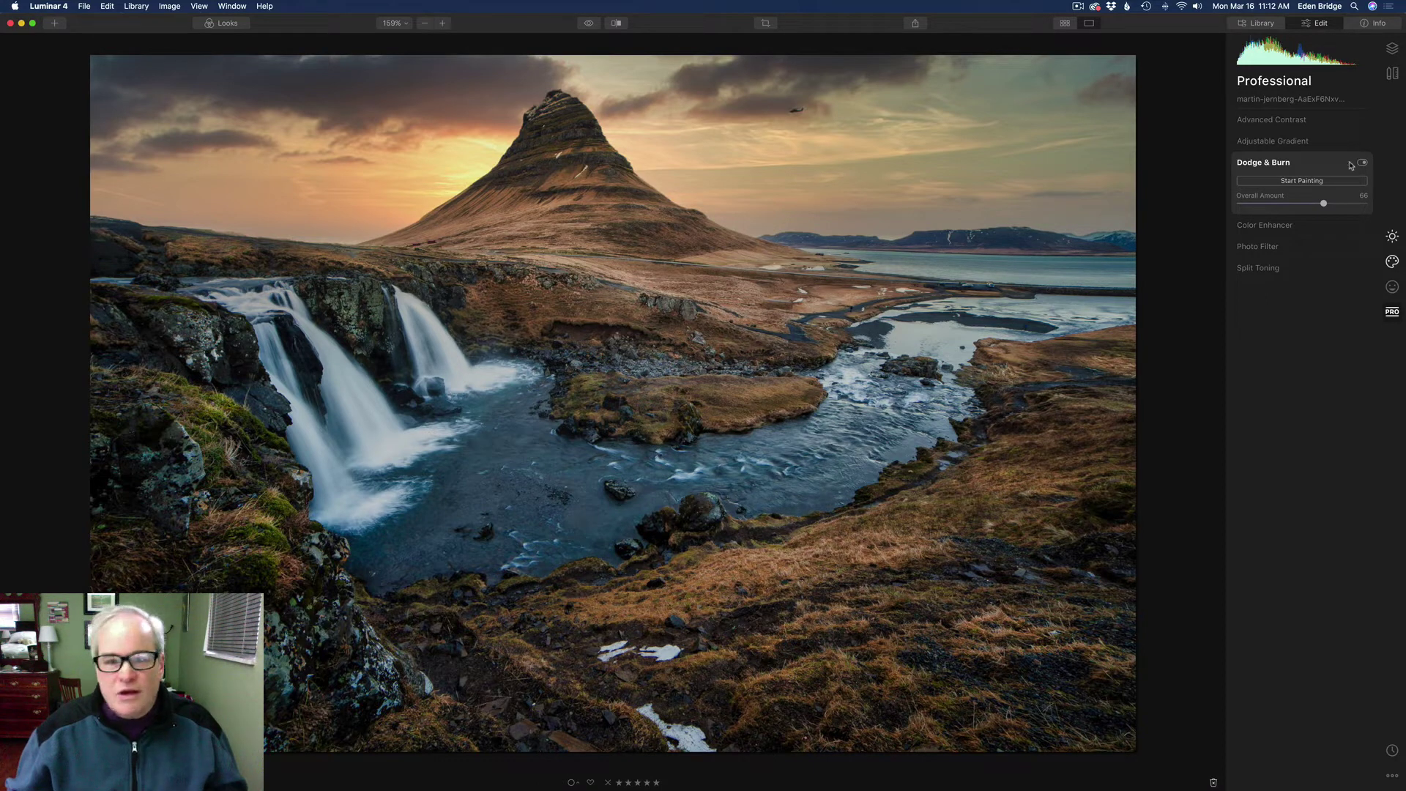
left_click(1350, 164)
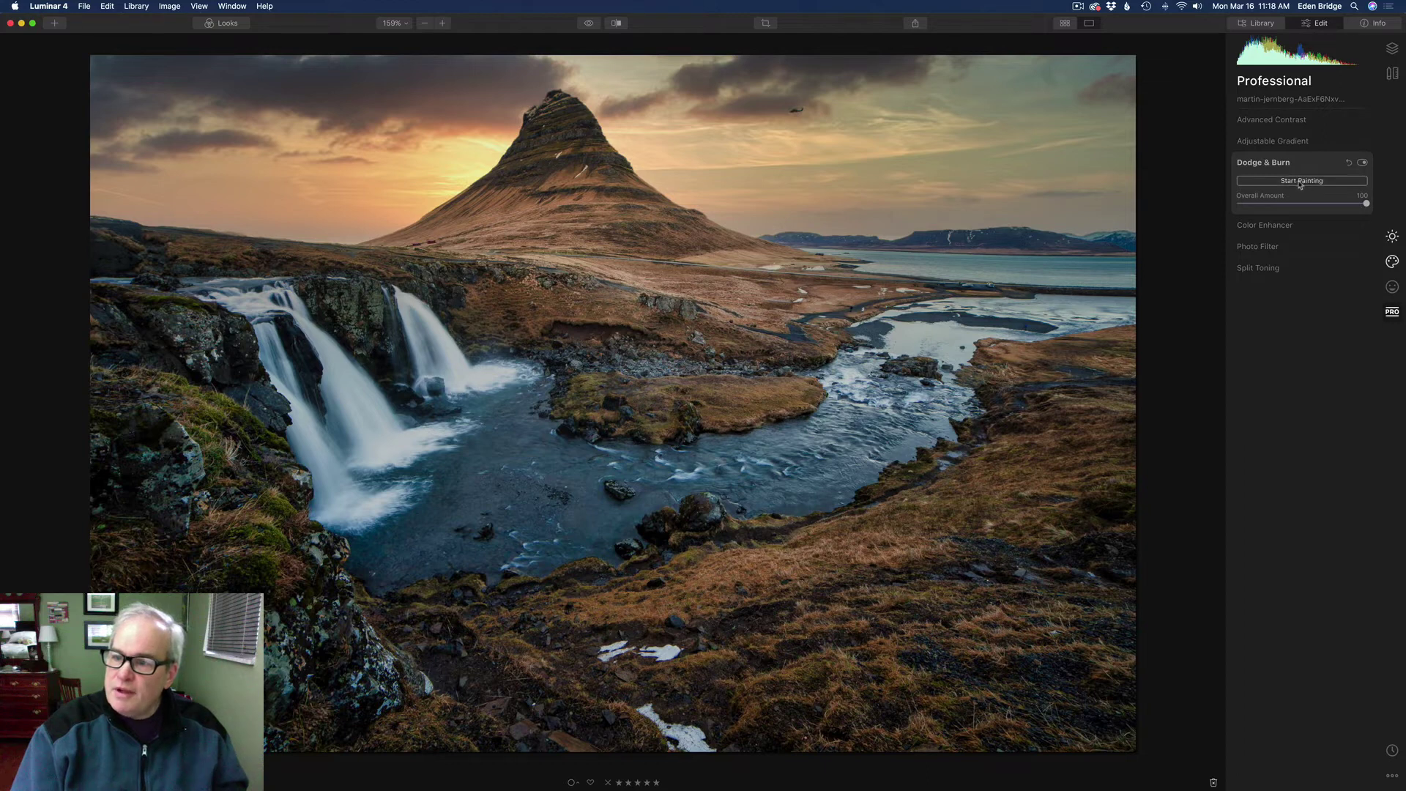
Start Dodge & Burn painting with the Lighten brush and set its strength to 12%.
left_click(1301, 184)
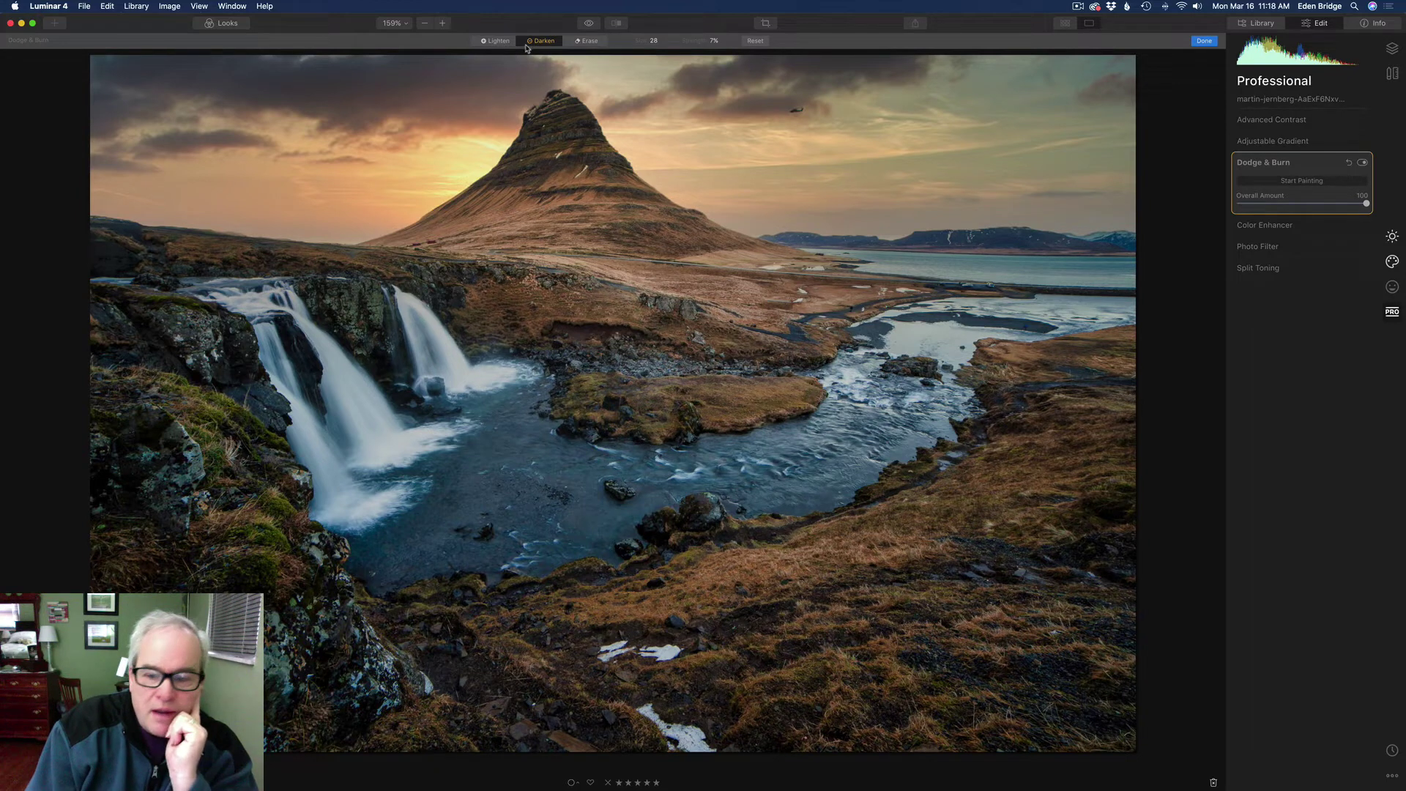
left_click(496, 42)
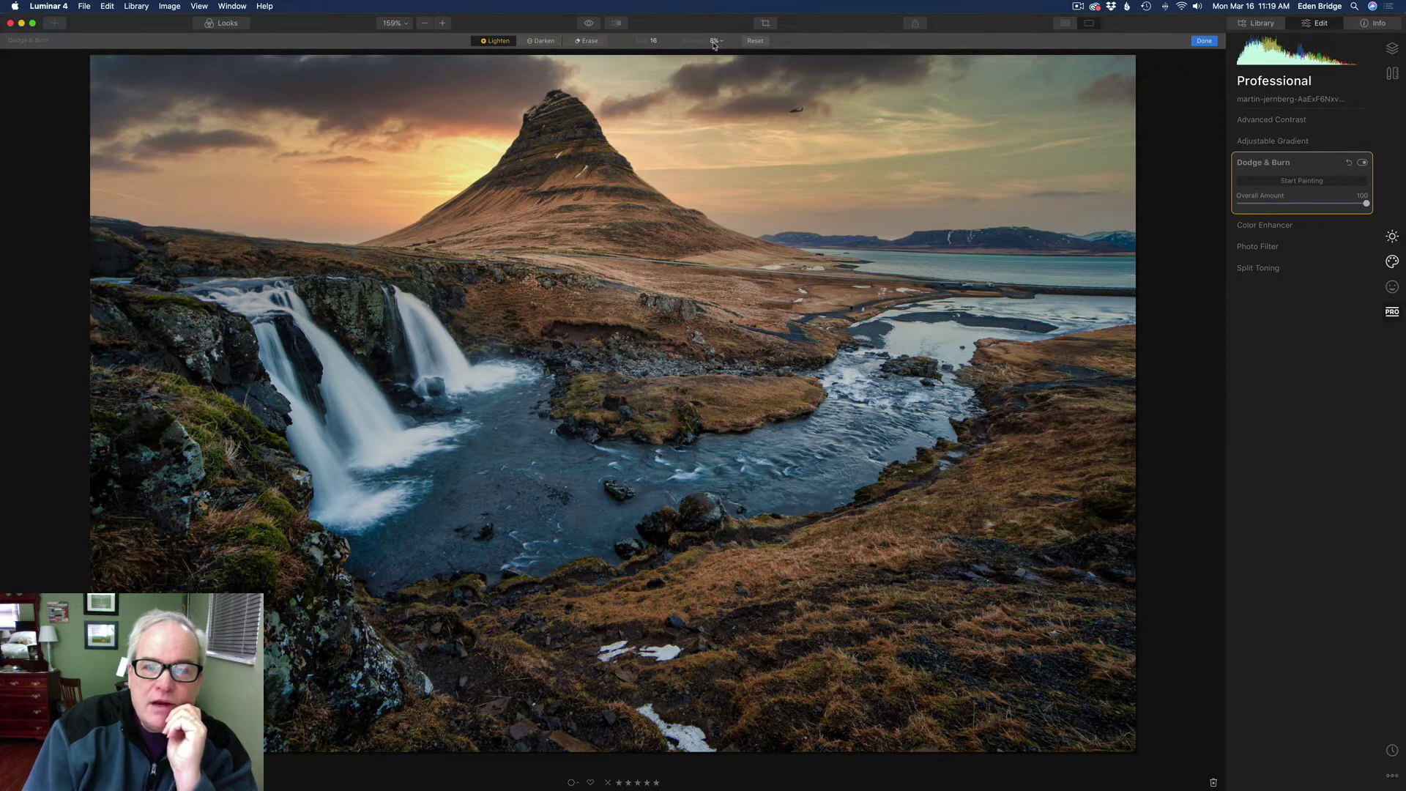
left_click(714, 42)
left_click_drag(718, 55, 723, 56)
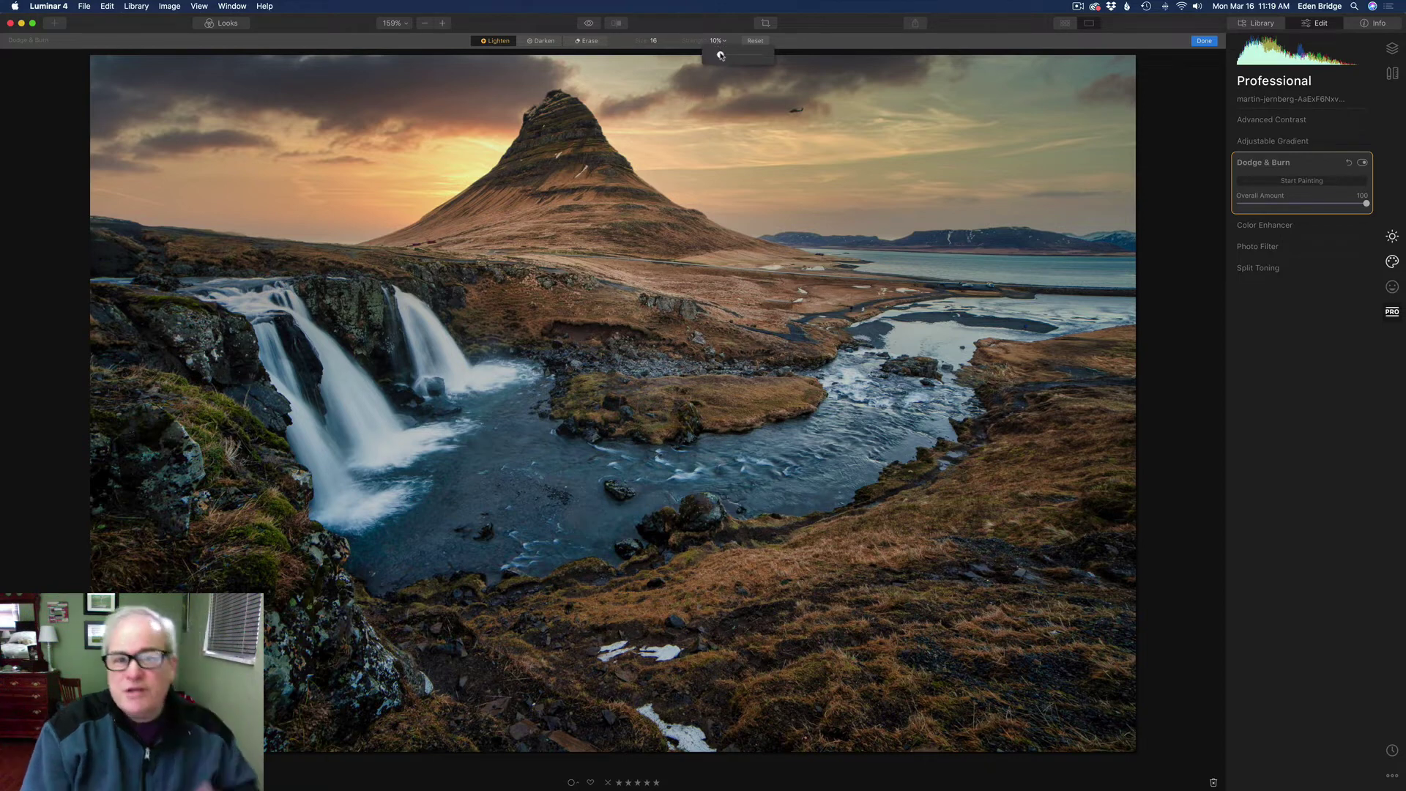
left_click_drag(722, 56, 722, 55)
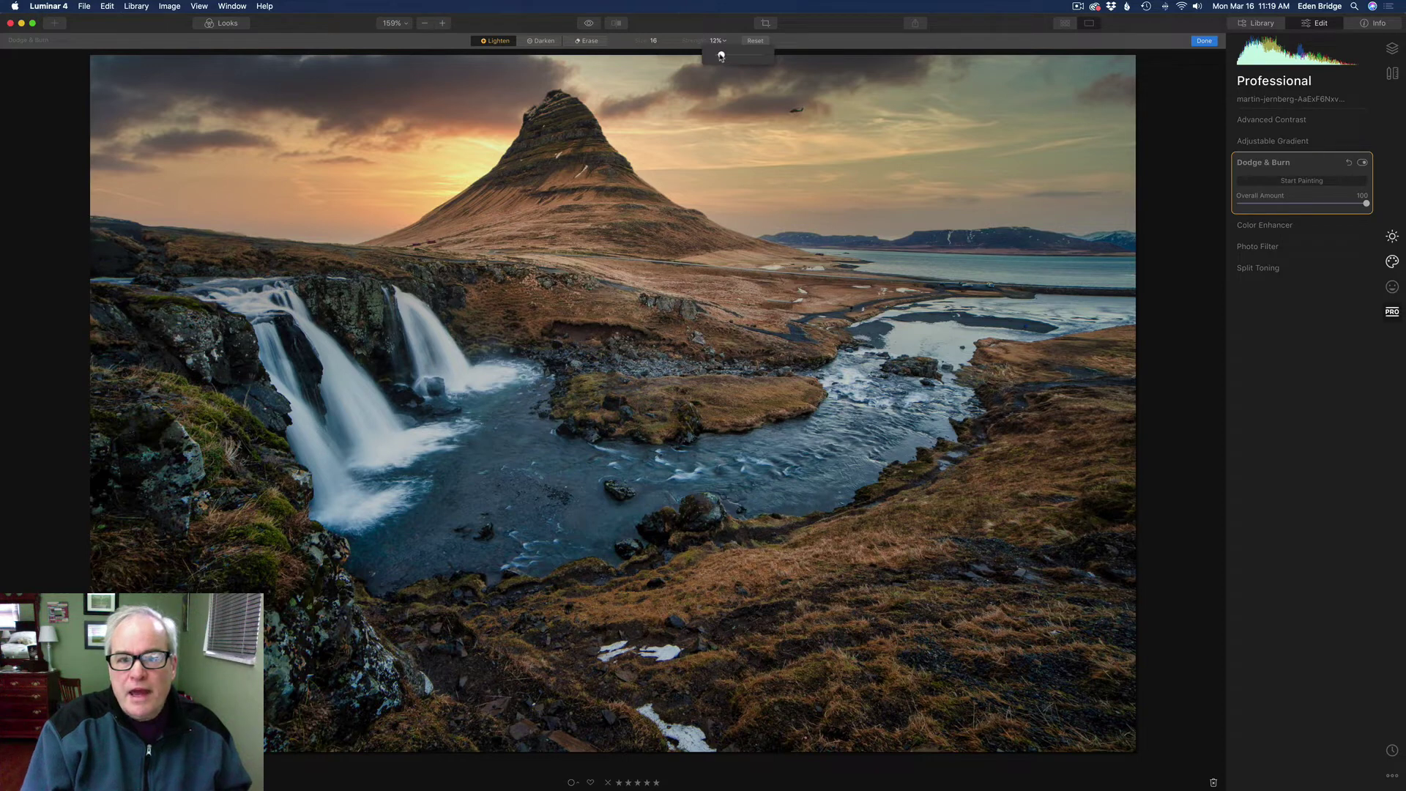
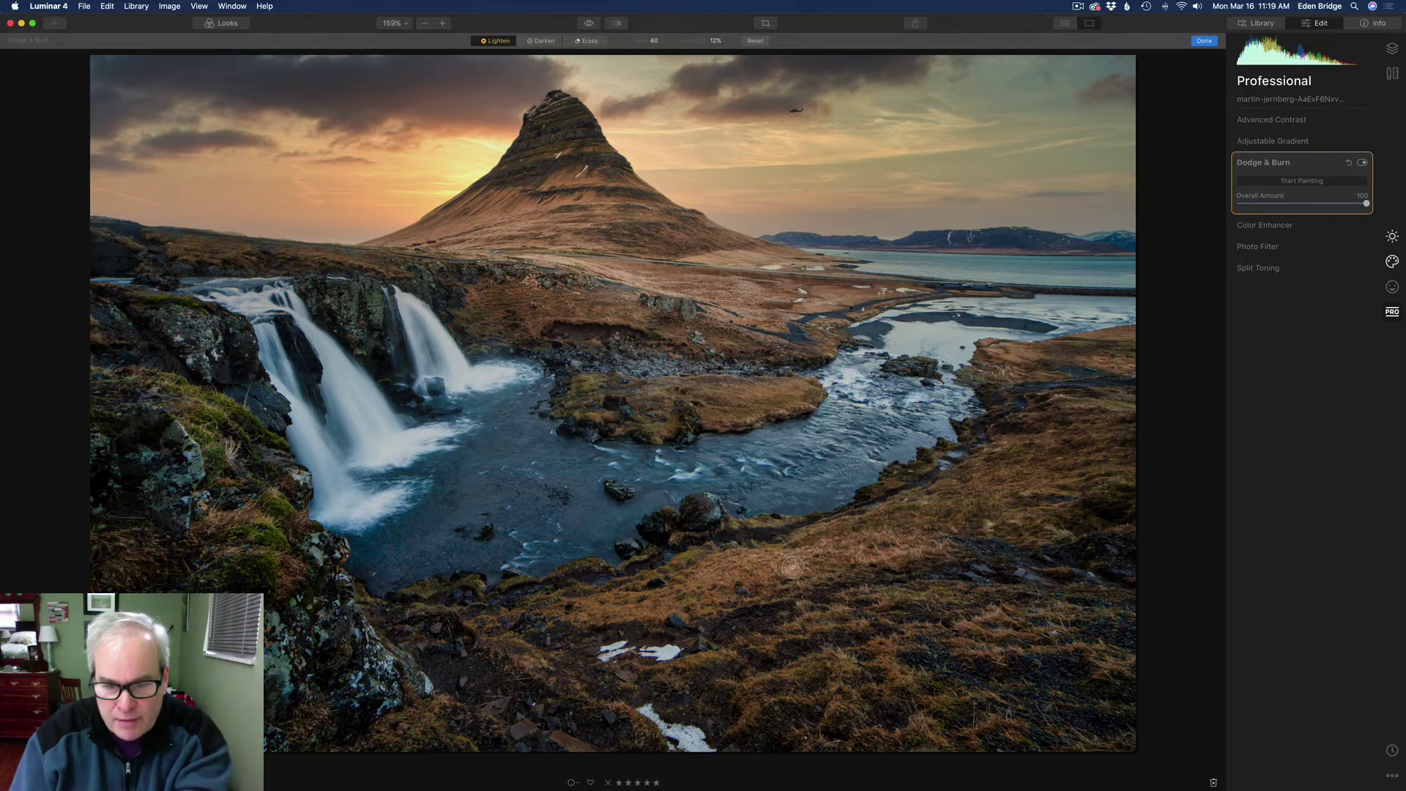
Enlarge the Lighten brush to size 40 and brighten the grassy foreground slope below the river.
key("bracketright")
key("bracketright")
key("bracketright")
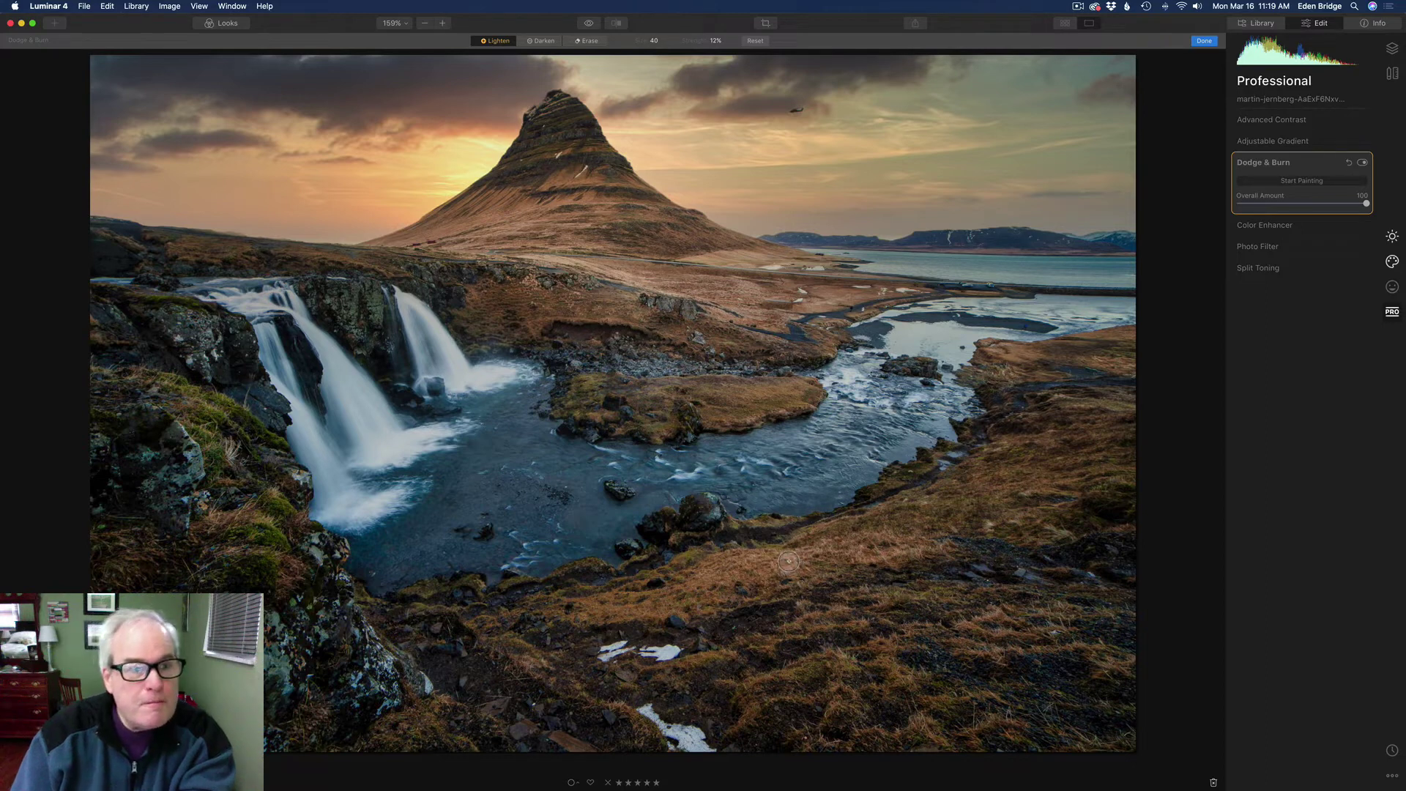
key("bracketright")
key("bracketright")
key("bracketright")
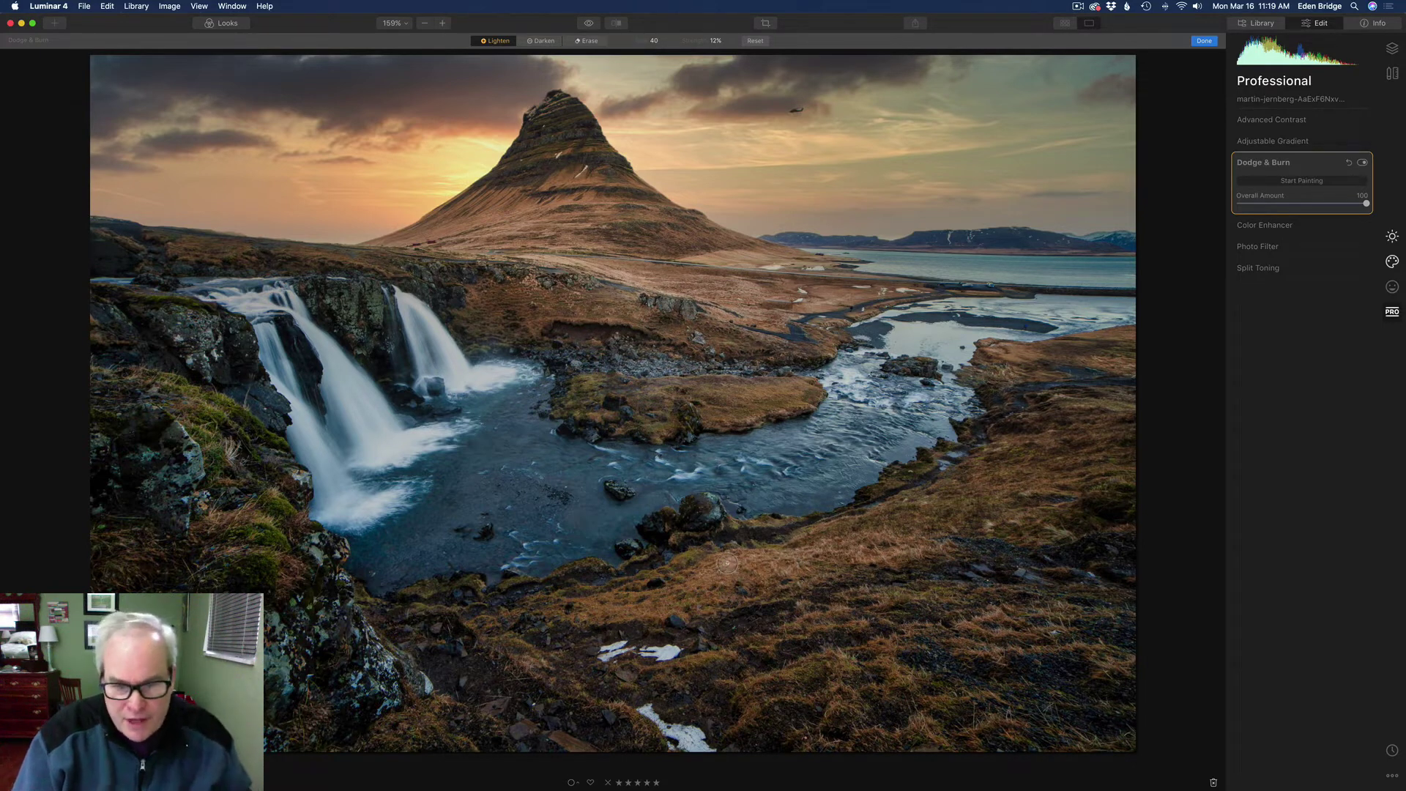
left_click_drag(718, 568, 824, 543)
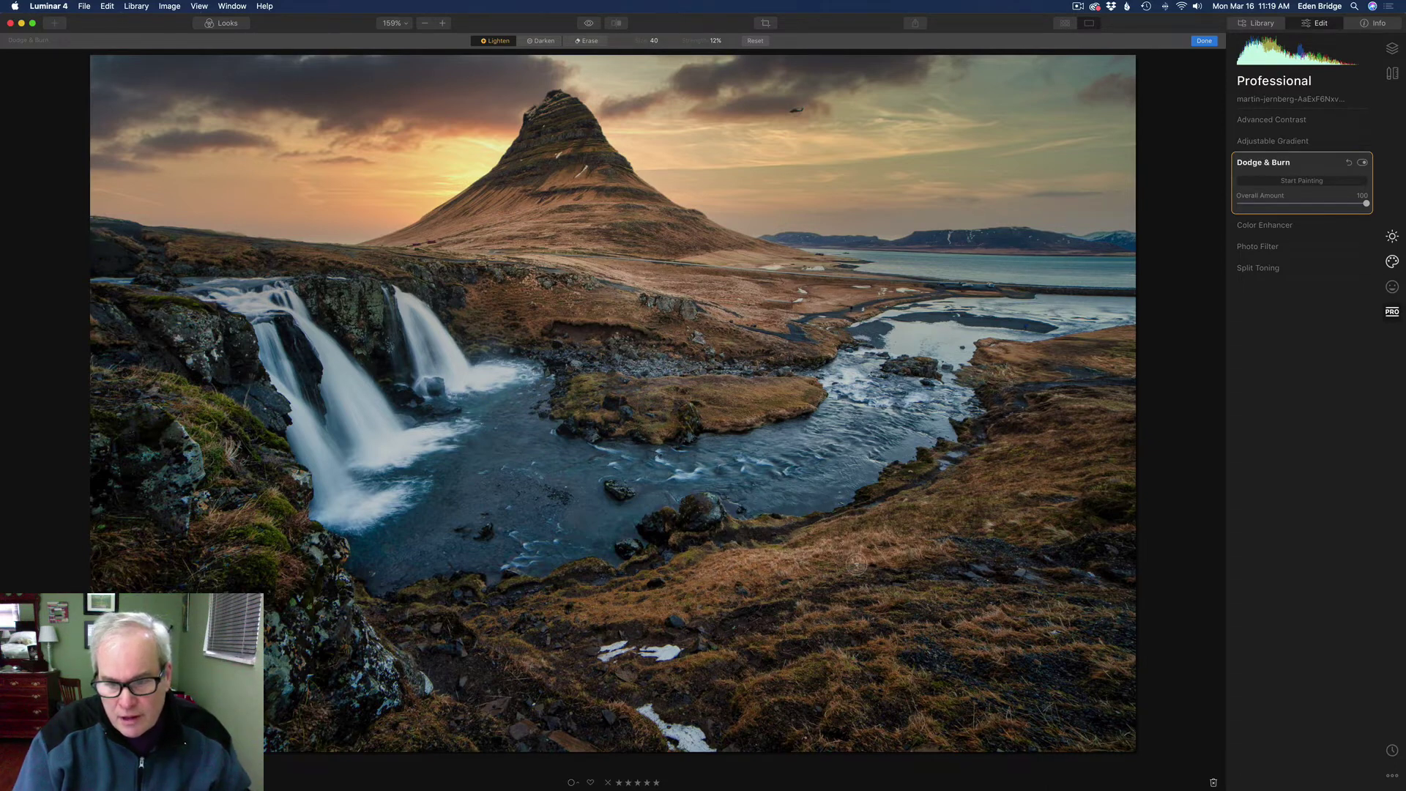
mouse_move(733, 568)
left_mouse_down()
mouse_move(897, 553)
mouse_move(941, 565)
left_mouse_up()
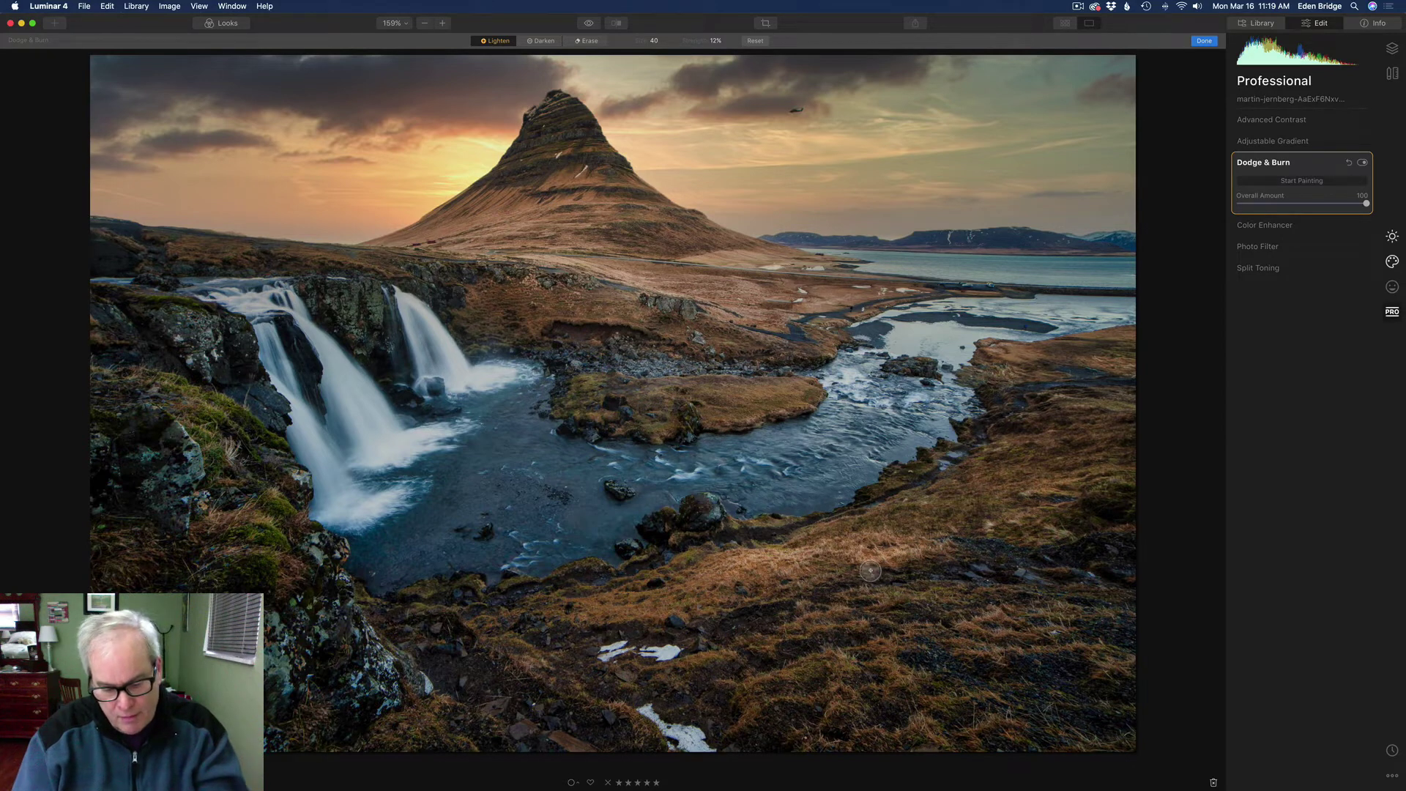
Reduce the Lighten brush to size 28 for the mountain slope and down to size 10 for finer highlights.
key("bracketleft")
key("bracketleft")
key("bracketleft")
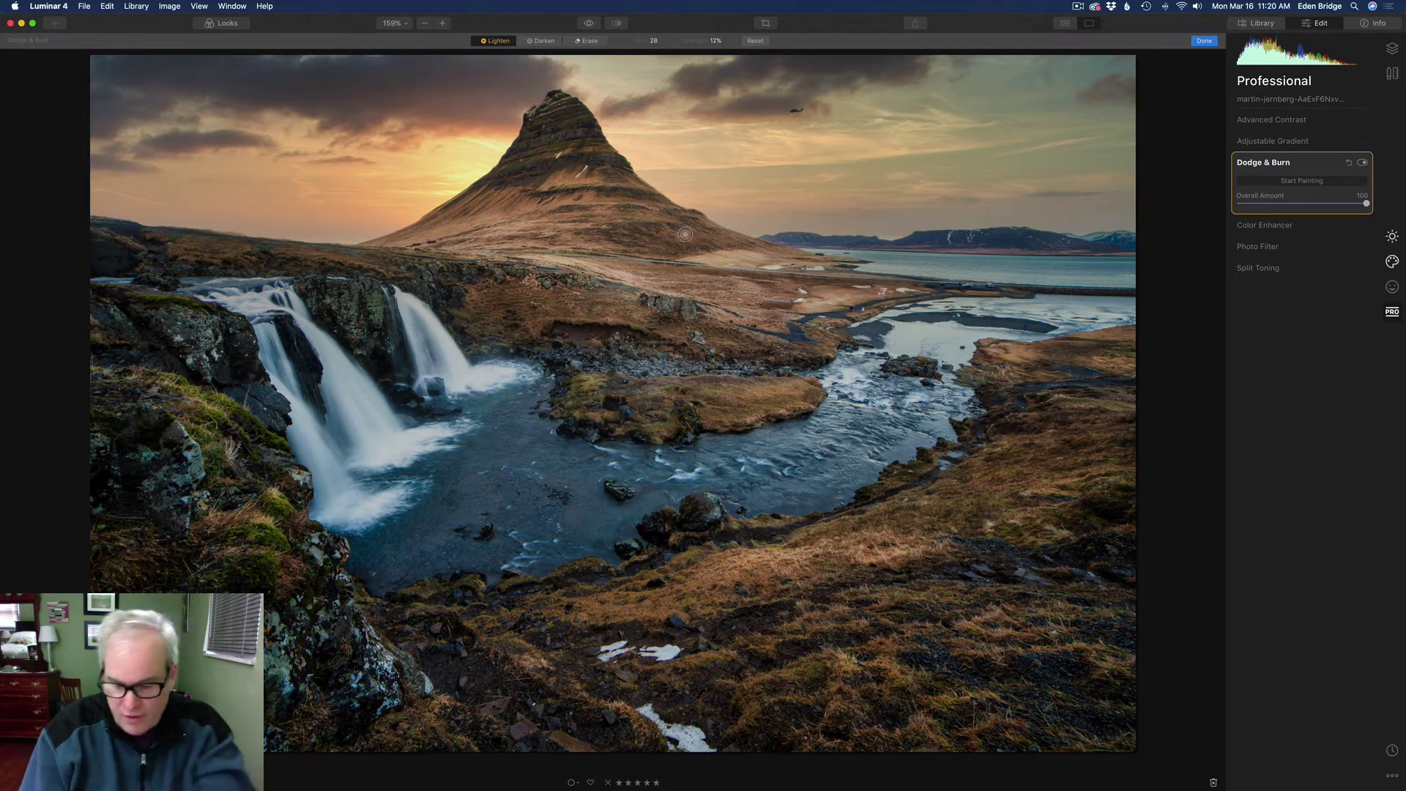
key("bracketleft")
key("bracketleft")
key("bracketleft")
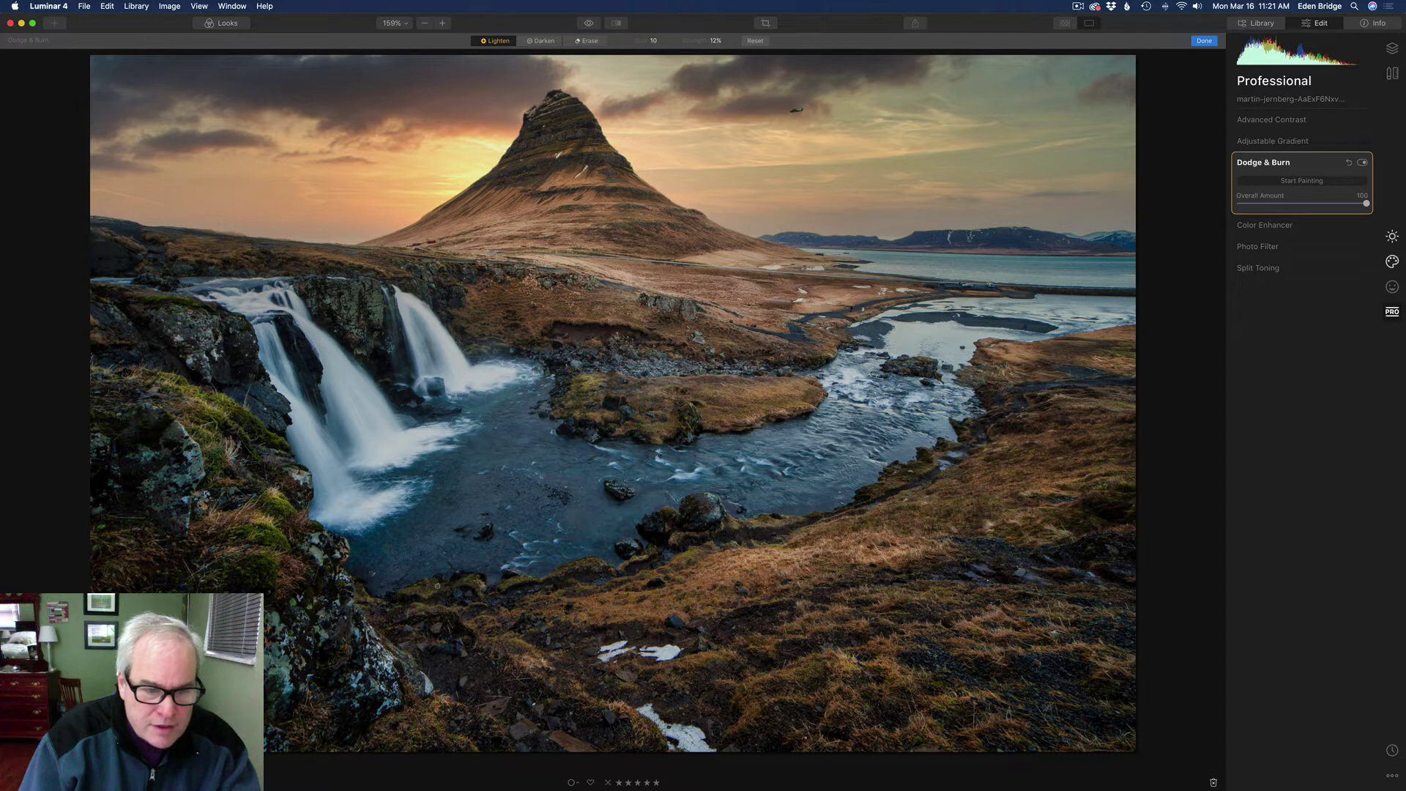
Refine shadows and highlights by alternating the Darken brush at 7% with the Lighten brush at 5%, and finish painting.
left_click(545, 41)
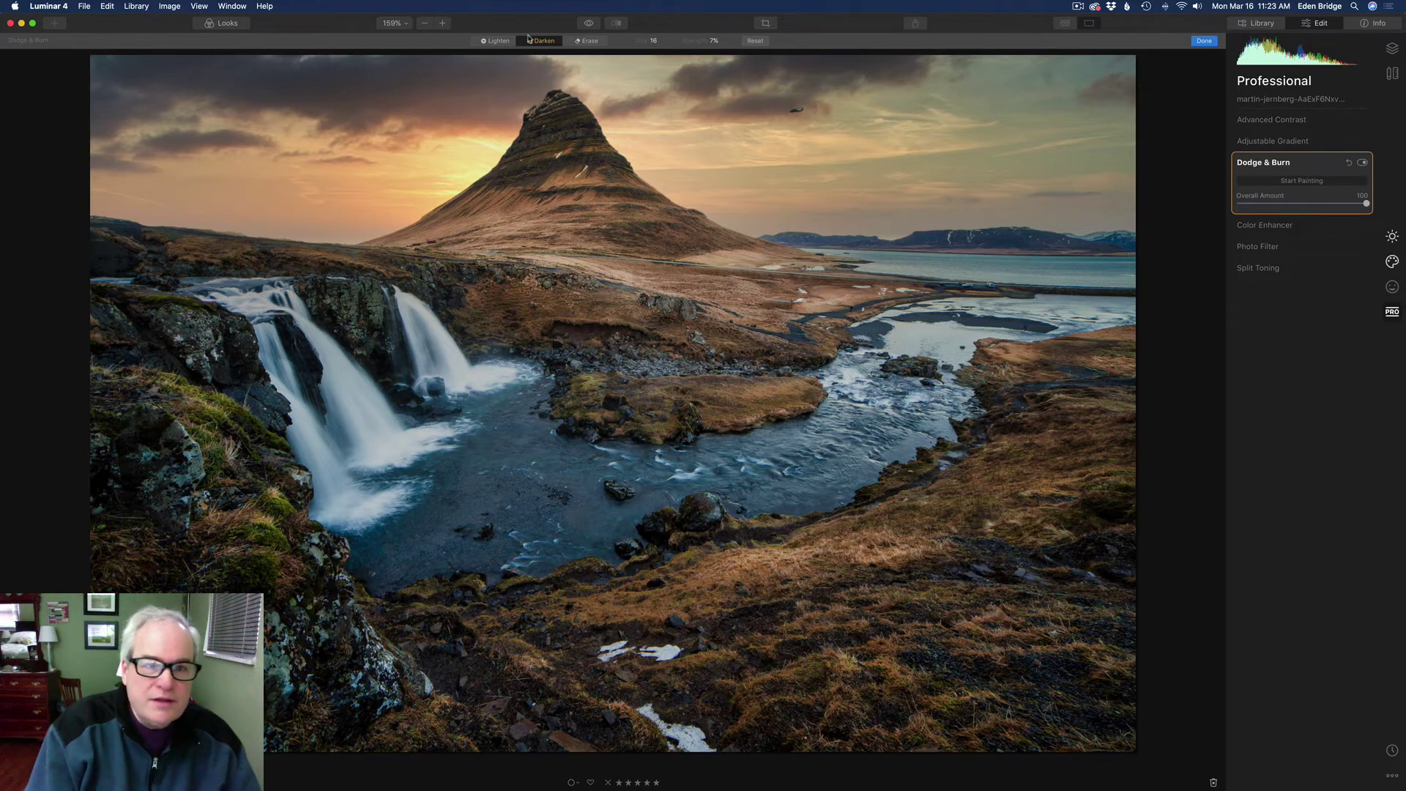
left_click(497, 42)
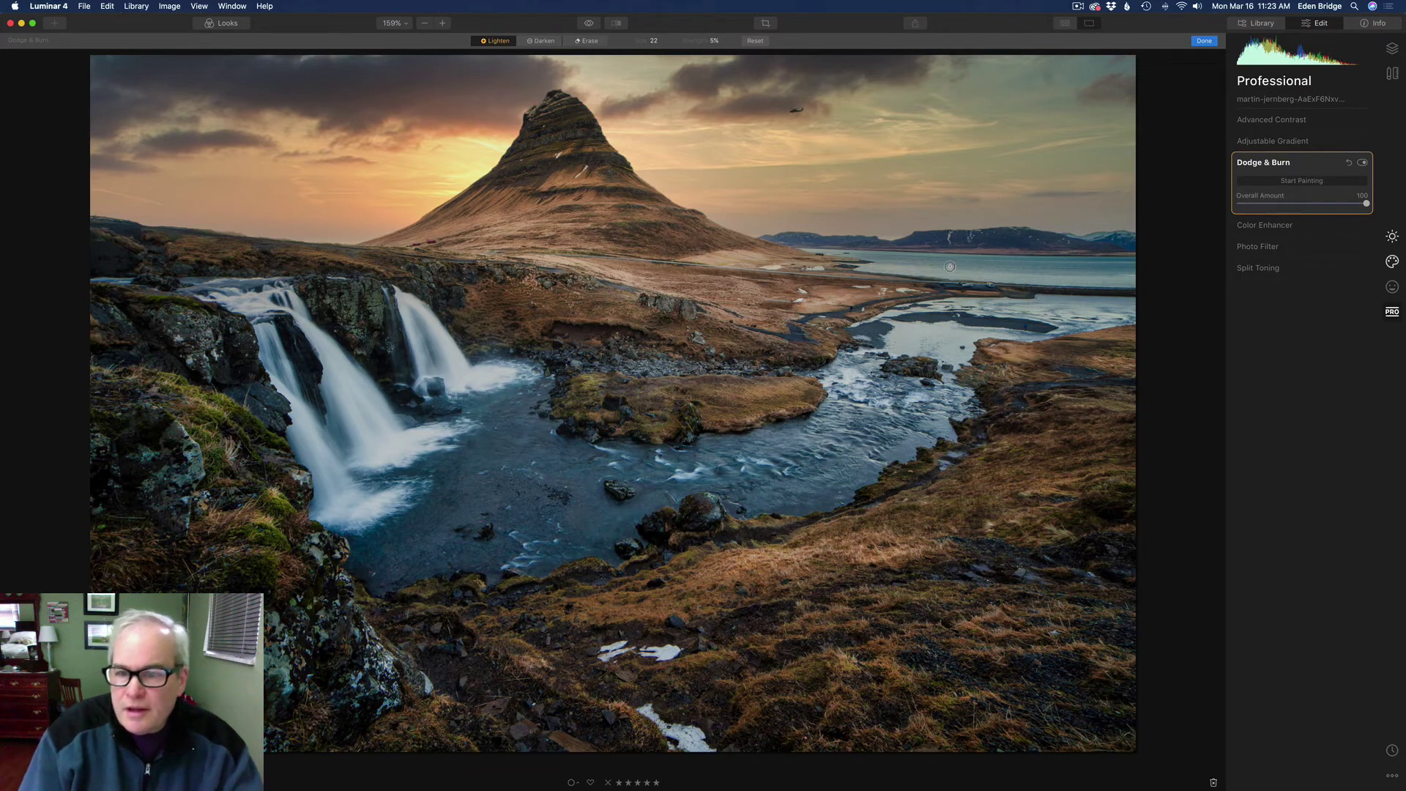
left_click(541, 40)
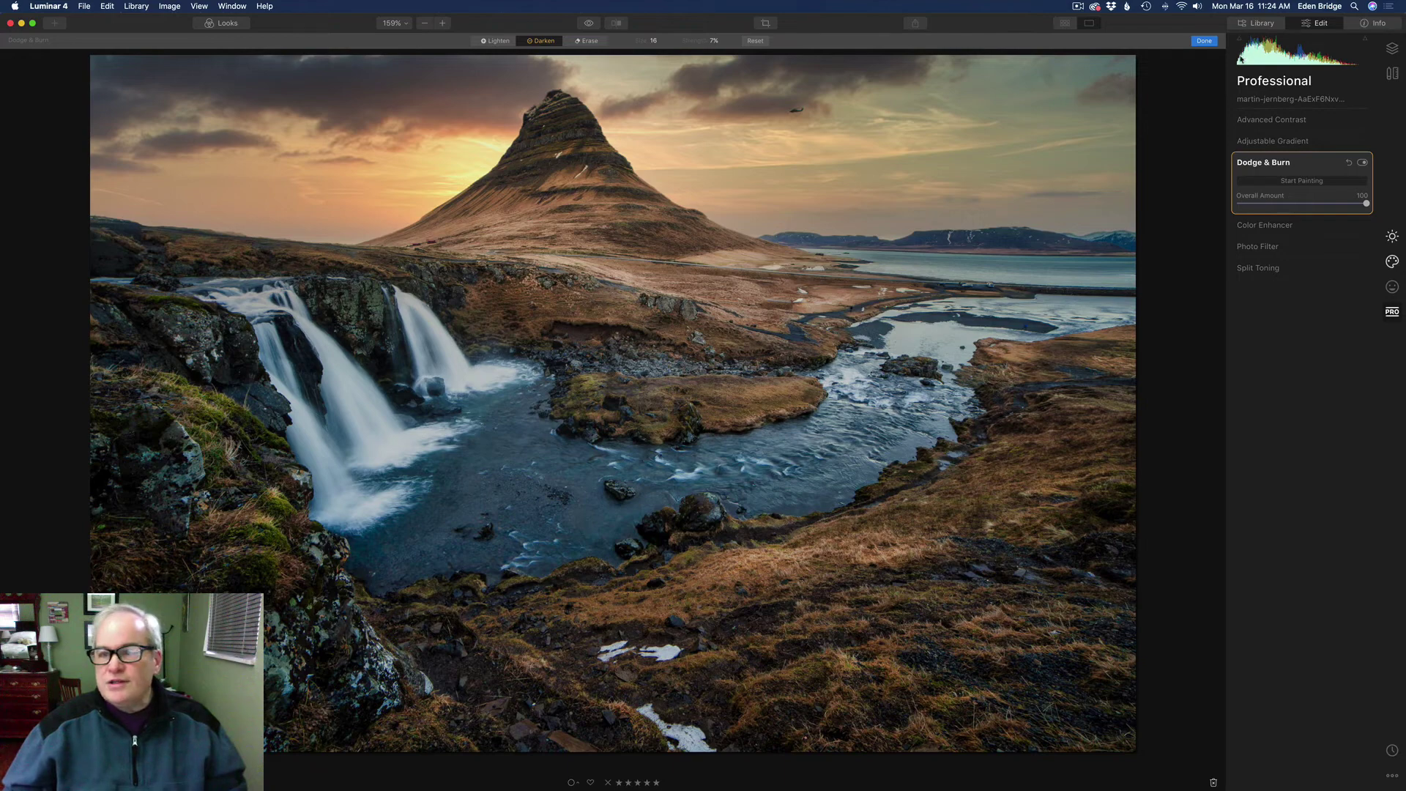
left_click(1206, 41)
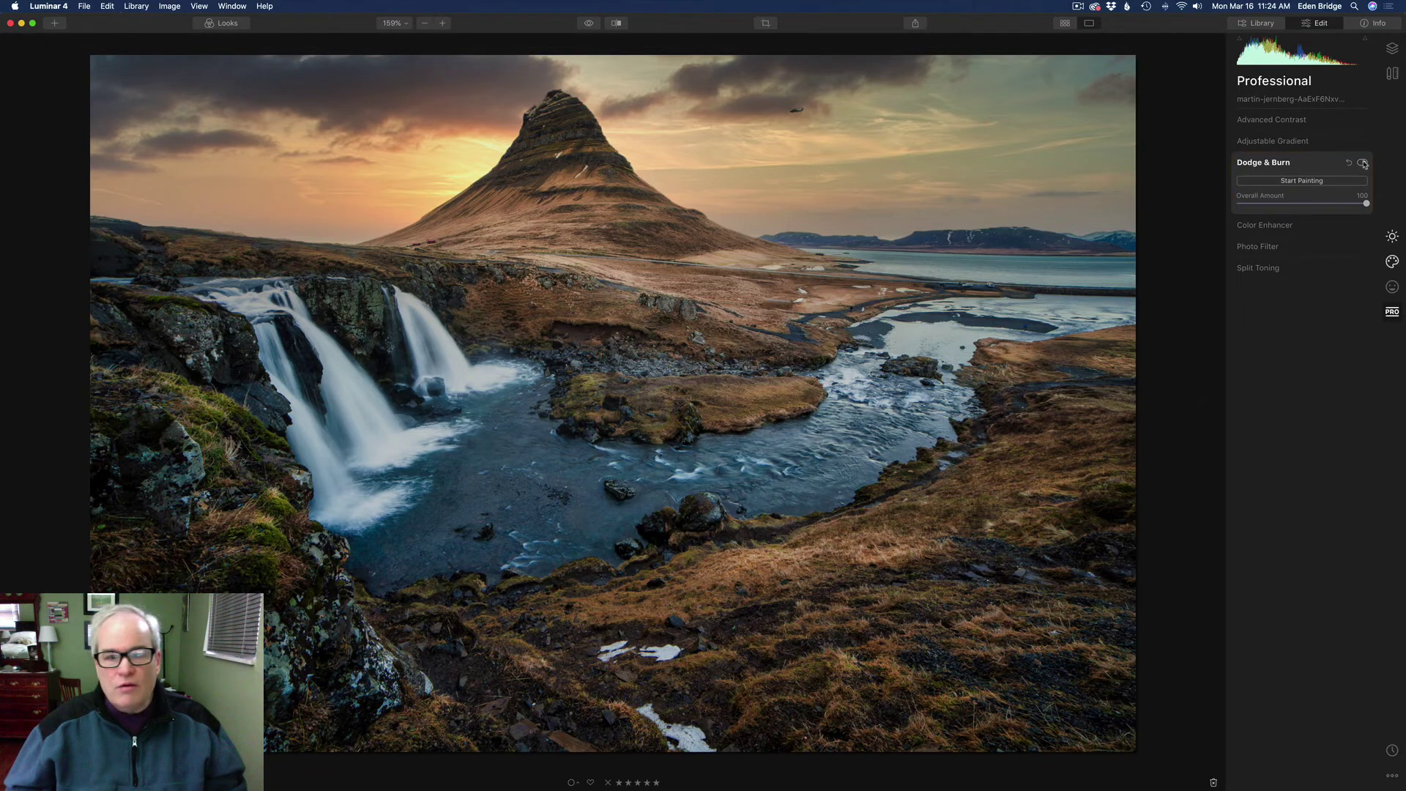
Set the Dodge & Burn Overall Amount to 71 and compare the photo with the effect off and on.
left_click(1363, 163)
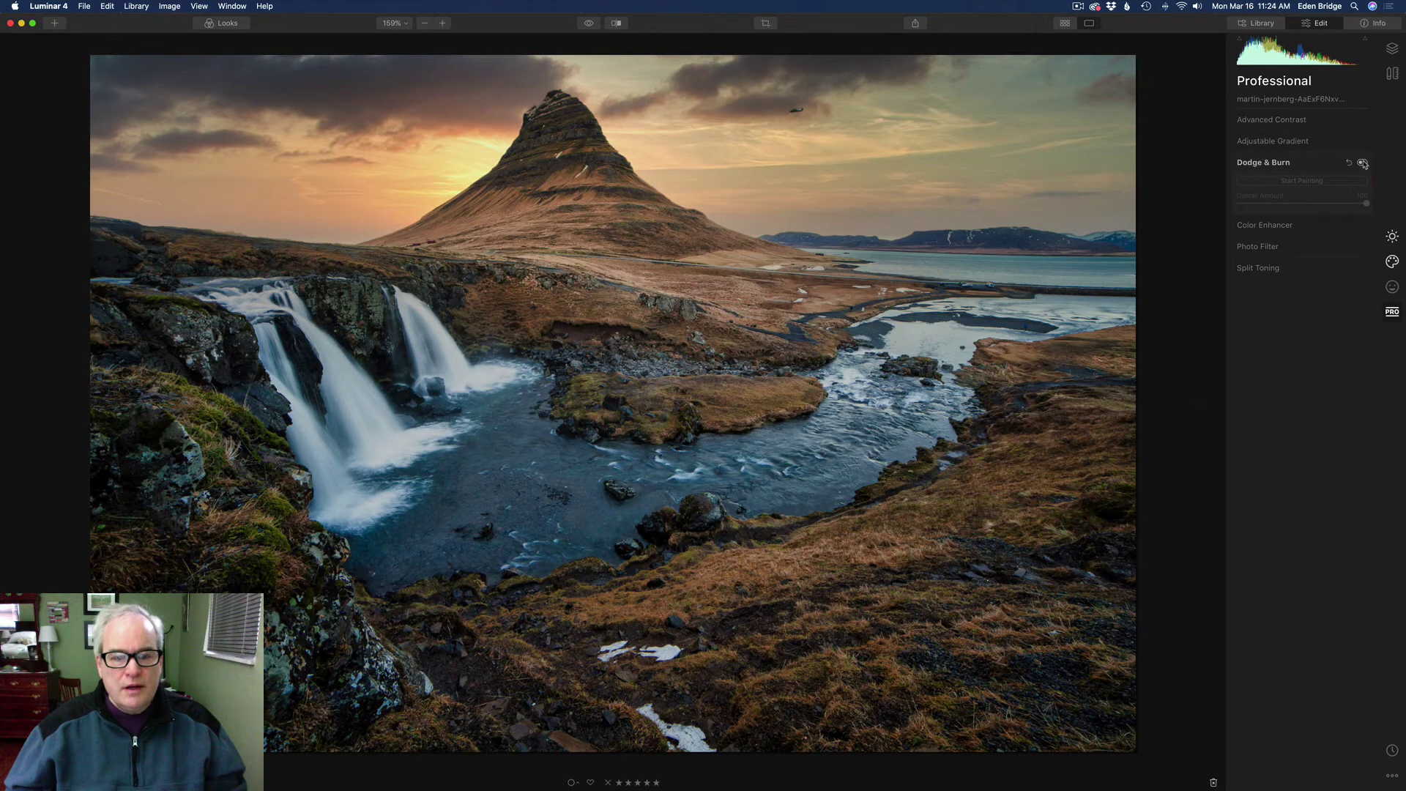
left_click(1363, 162)
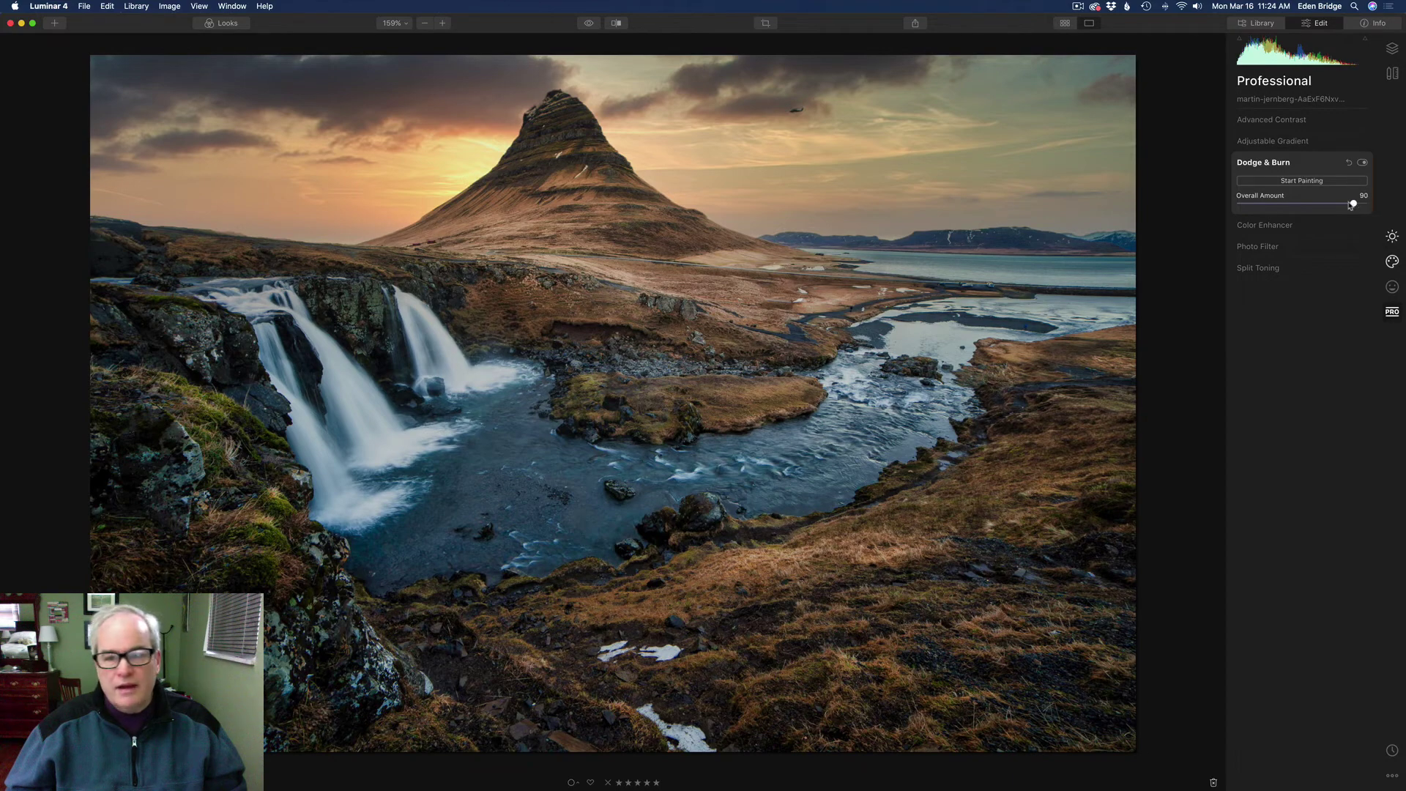
left_click_drag(1337, 206, 1229, 208)
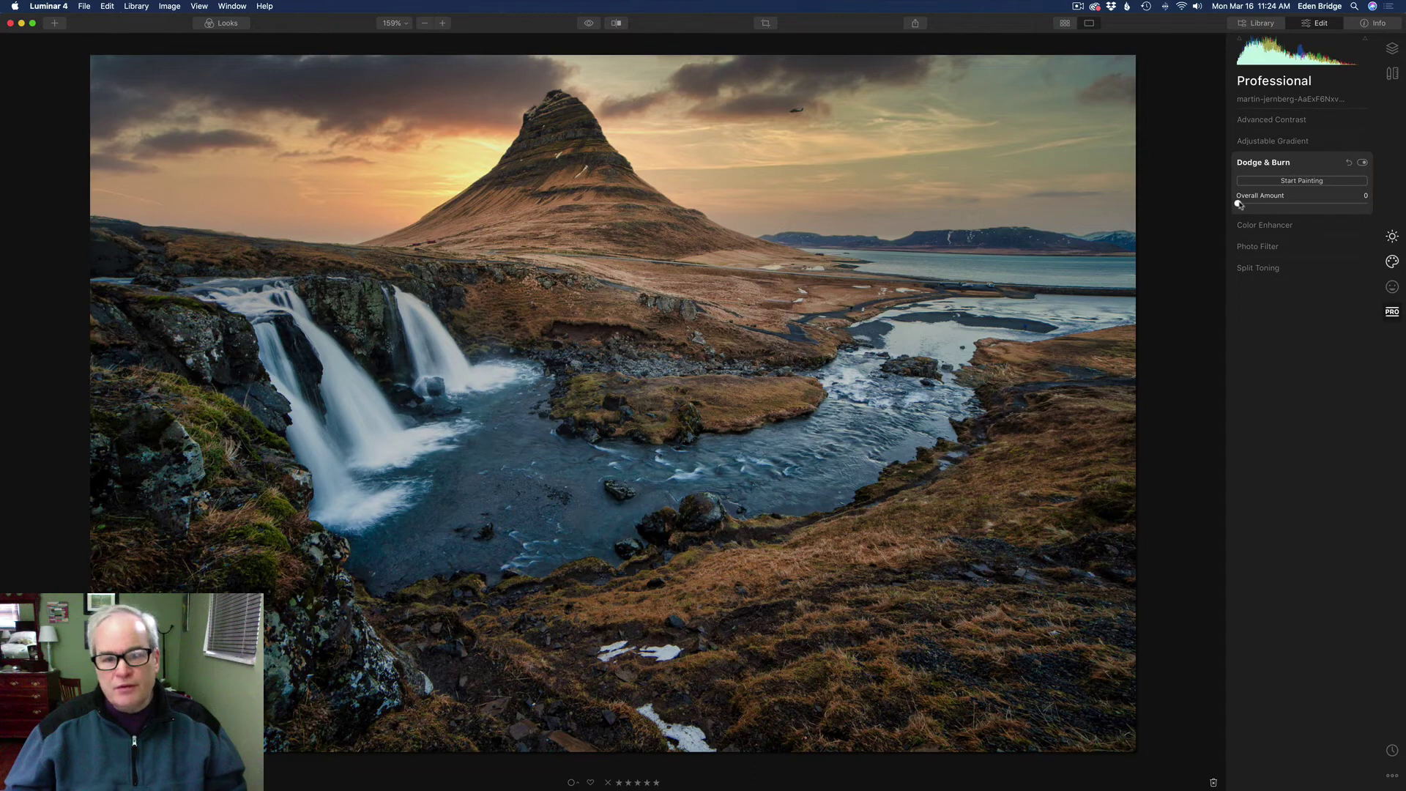
left_click(1286, 205)
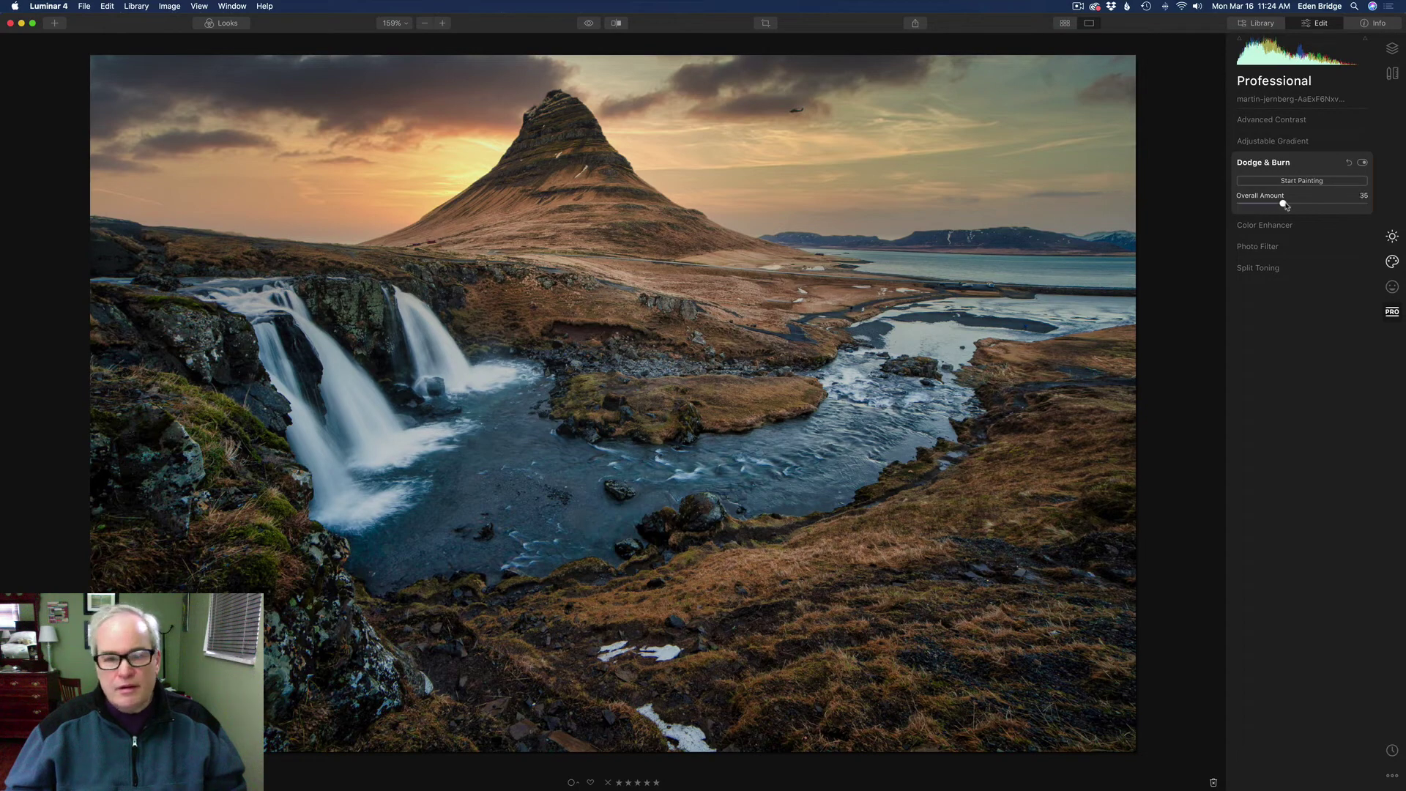
left_click_drag(1286, 206, 1333, 206)
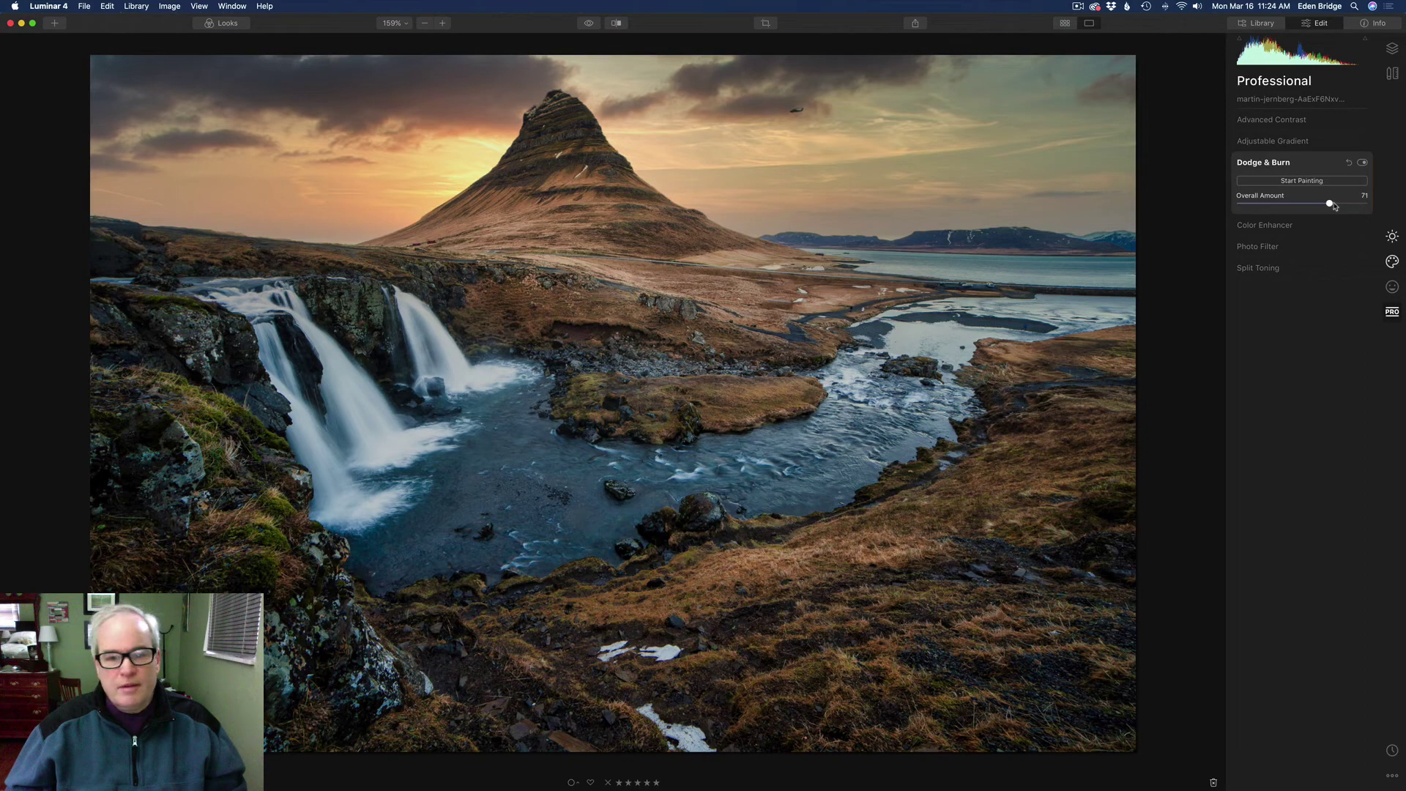
left_click(1363, 162)
left_click(1363, 162)
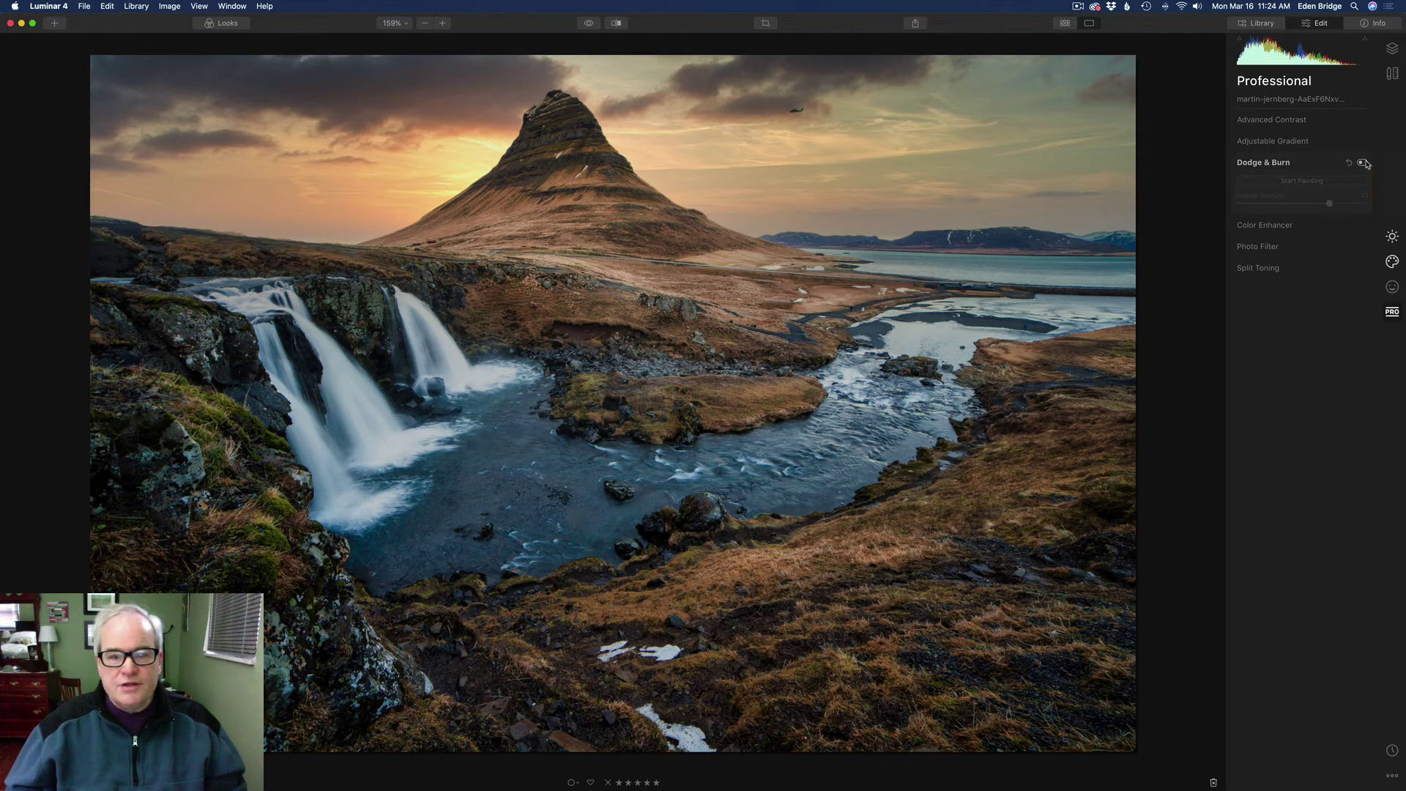
left_click(1363, 163)
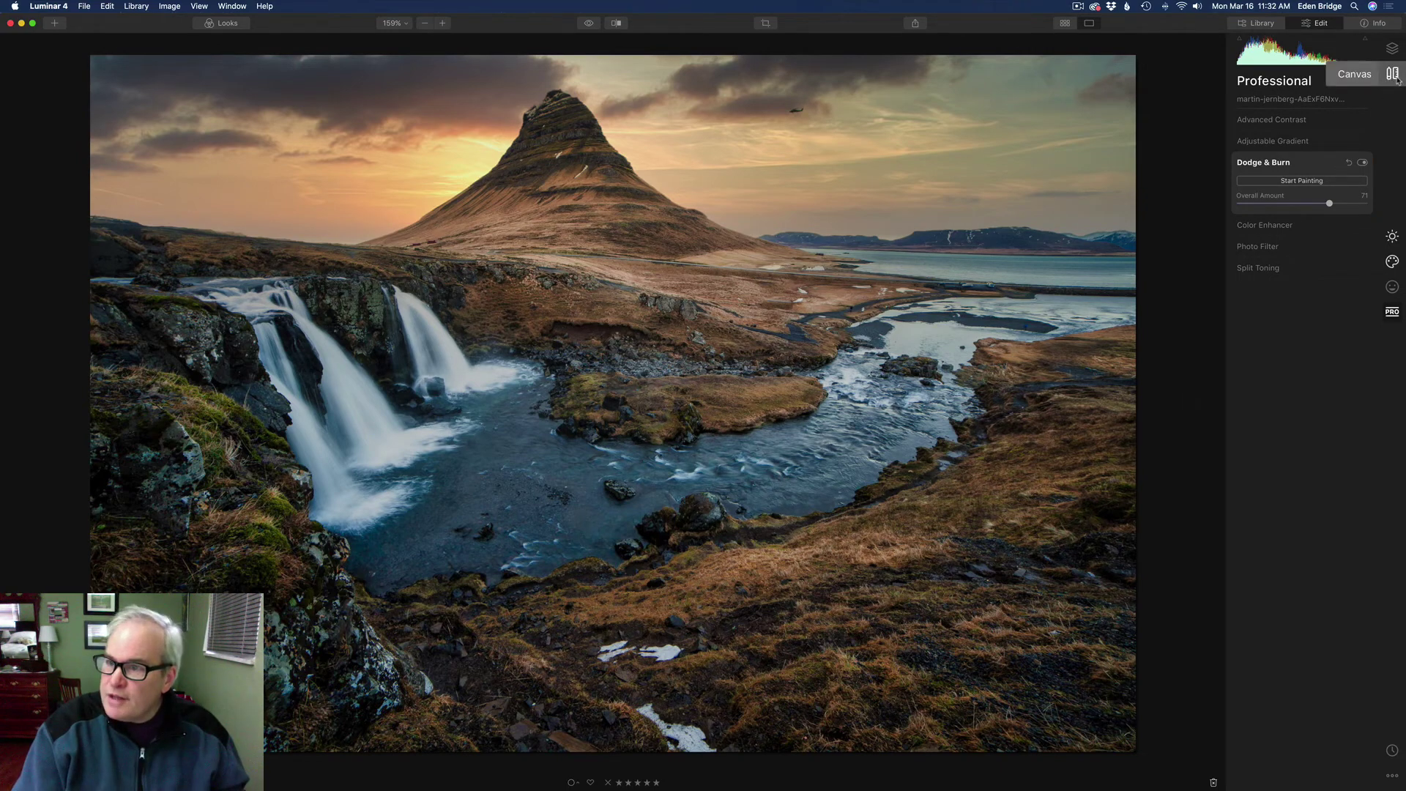
Erase the small dark aircraft from the sky beside the mountain peak, clean up its leftover traces, and apply the erasing.
left_click(1392, 75)
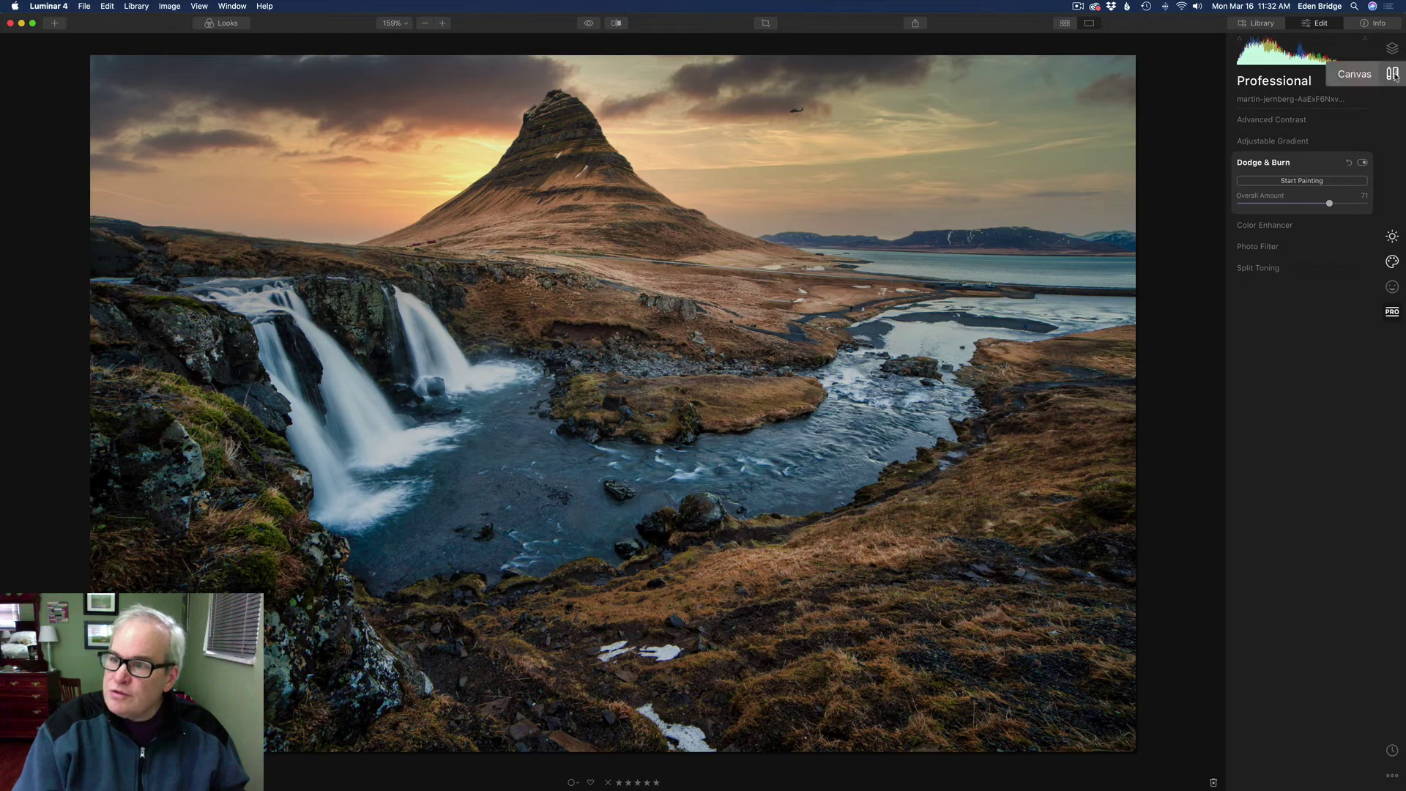
left_click(1394, 76)
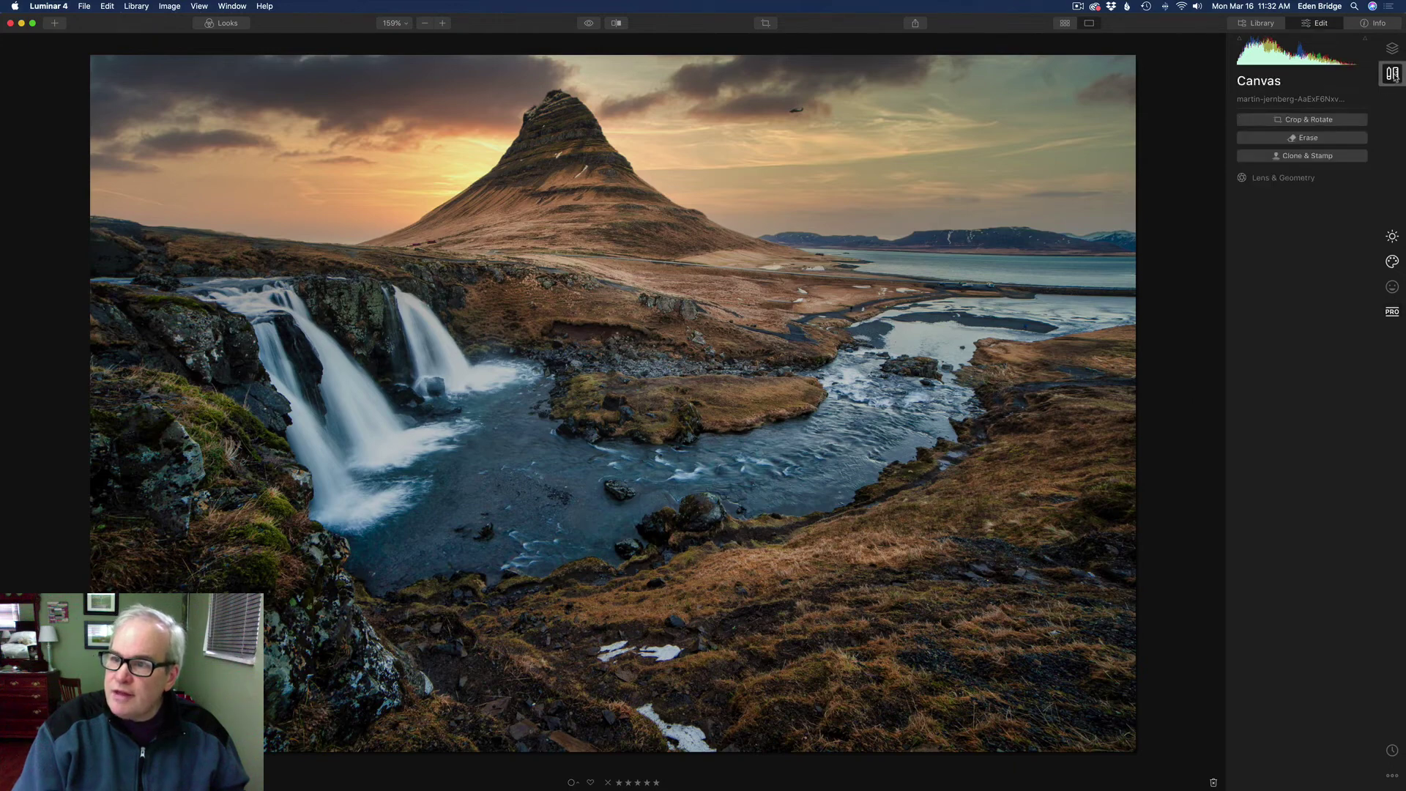
left_click(1311, 139)
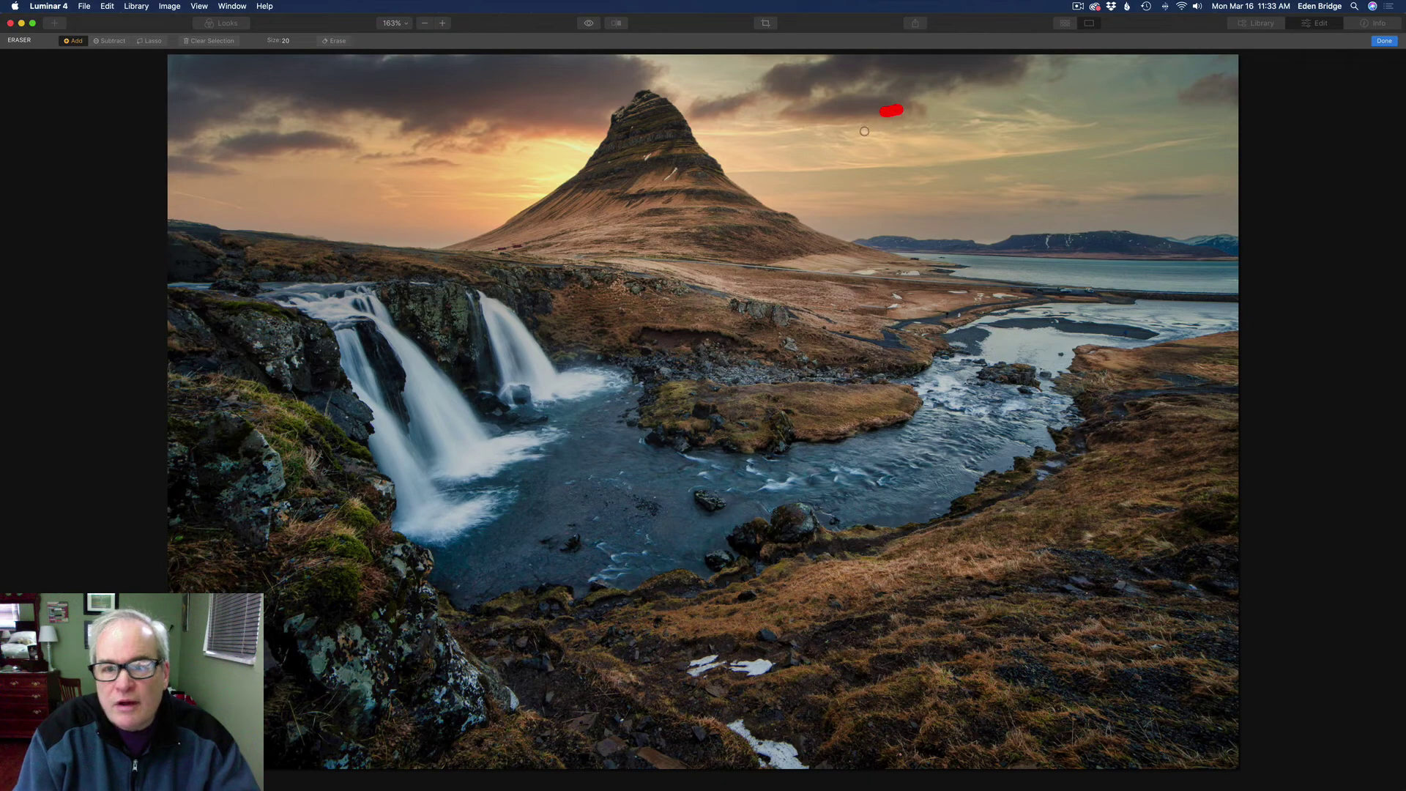
left_click(337, 41)
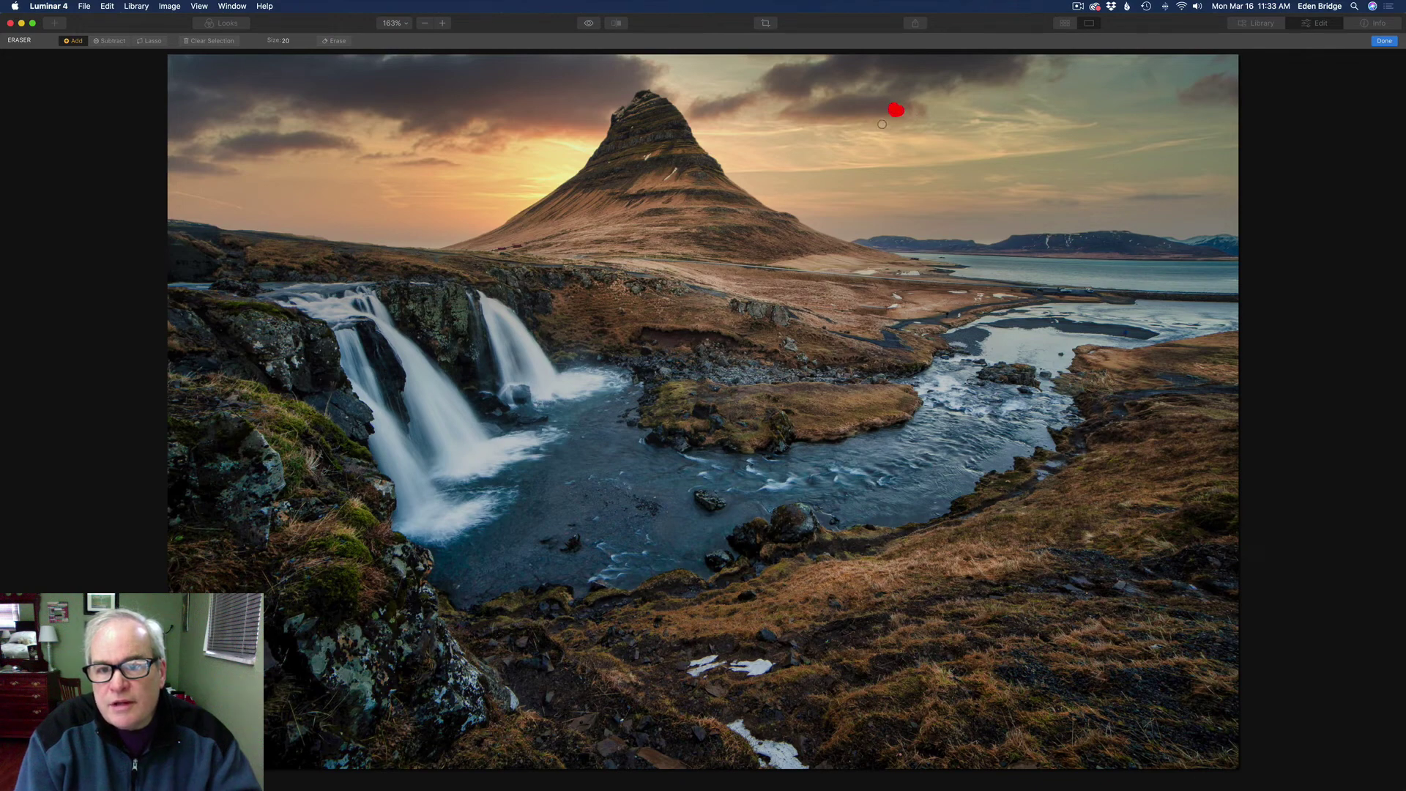
left_click(333, 42)
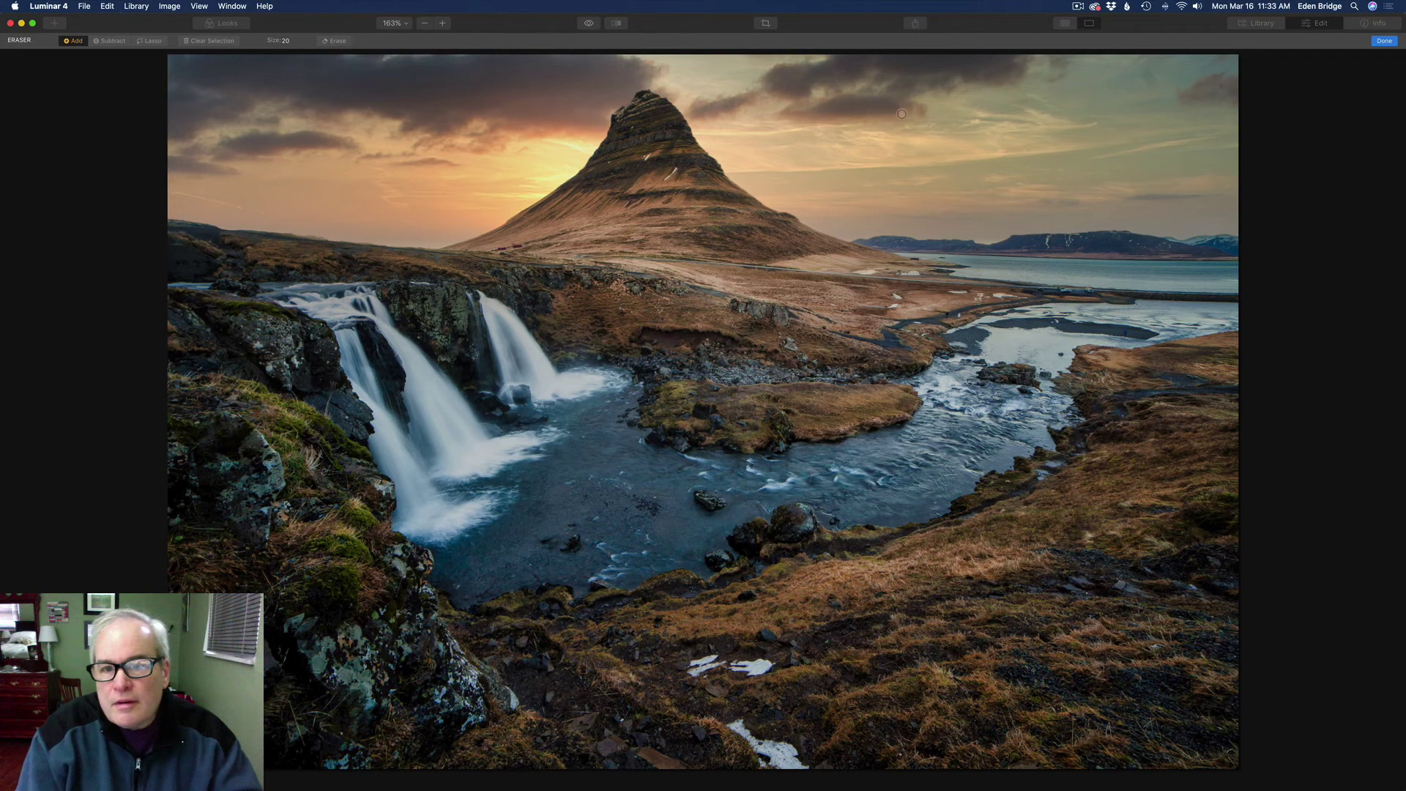
left_click_drag(901, 114, 881, 115)
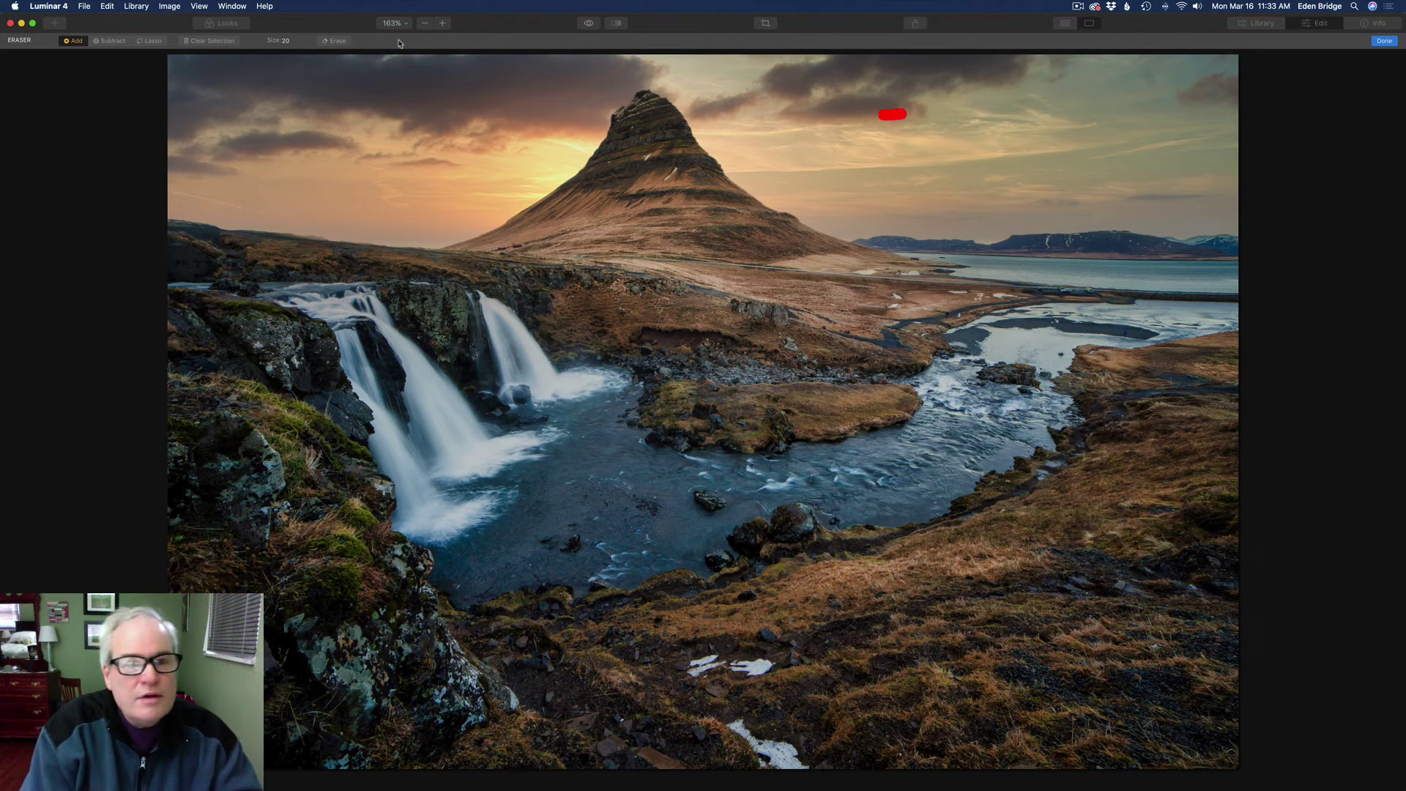
left_click(336, 42)
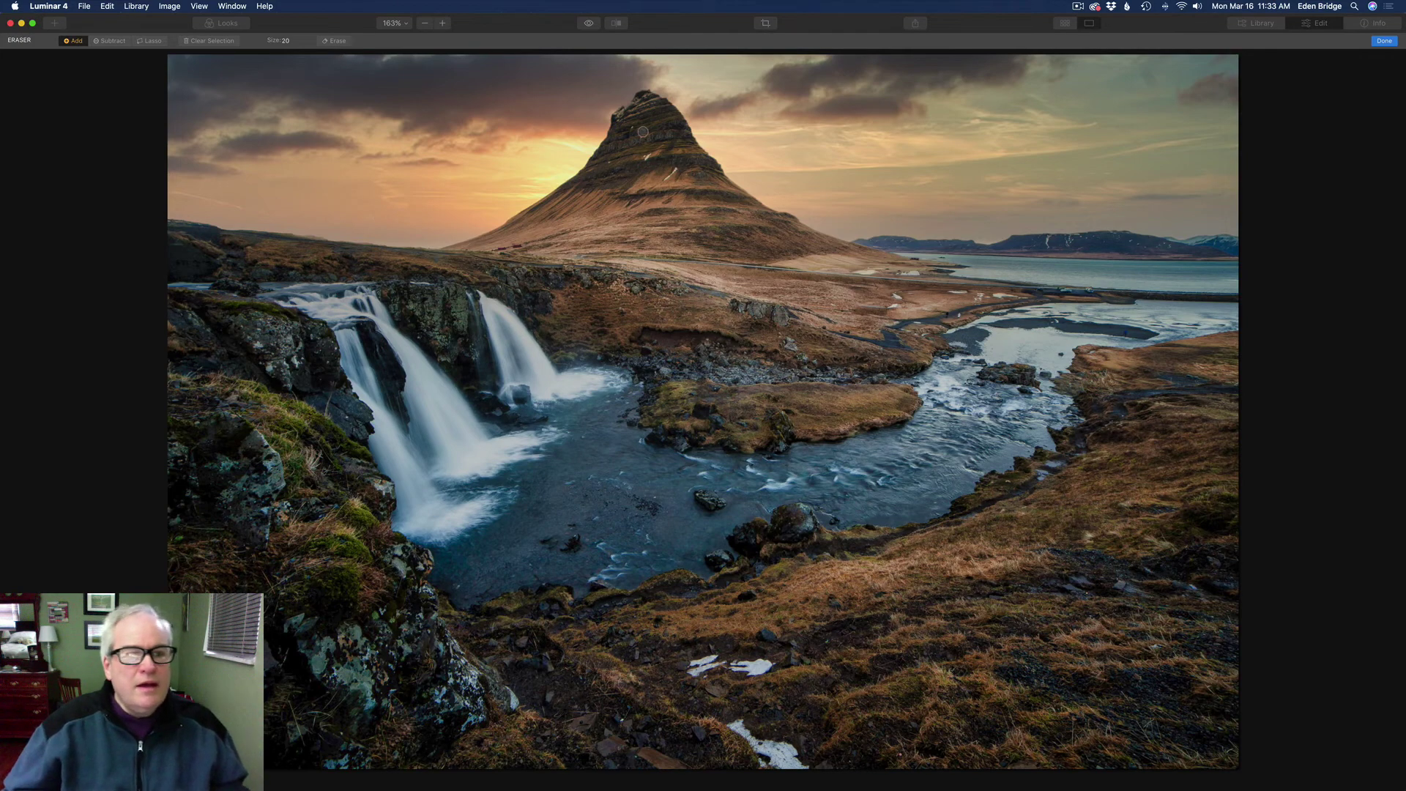
left_click(1393, 43)
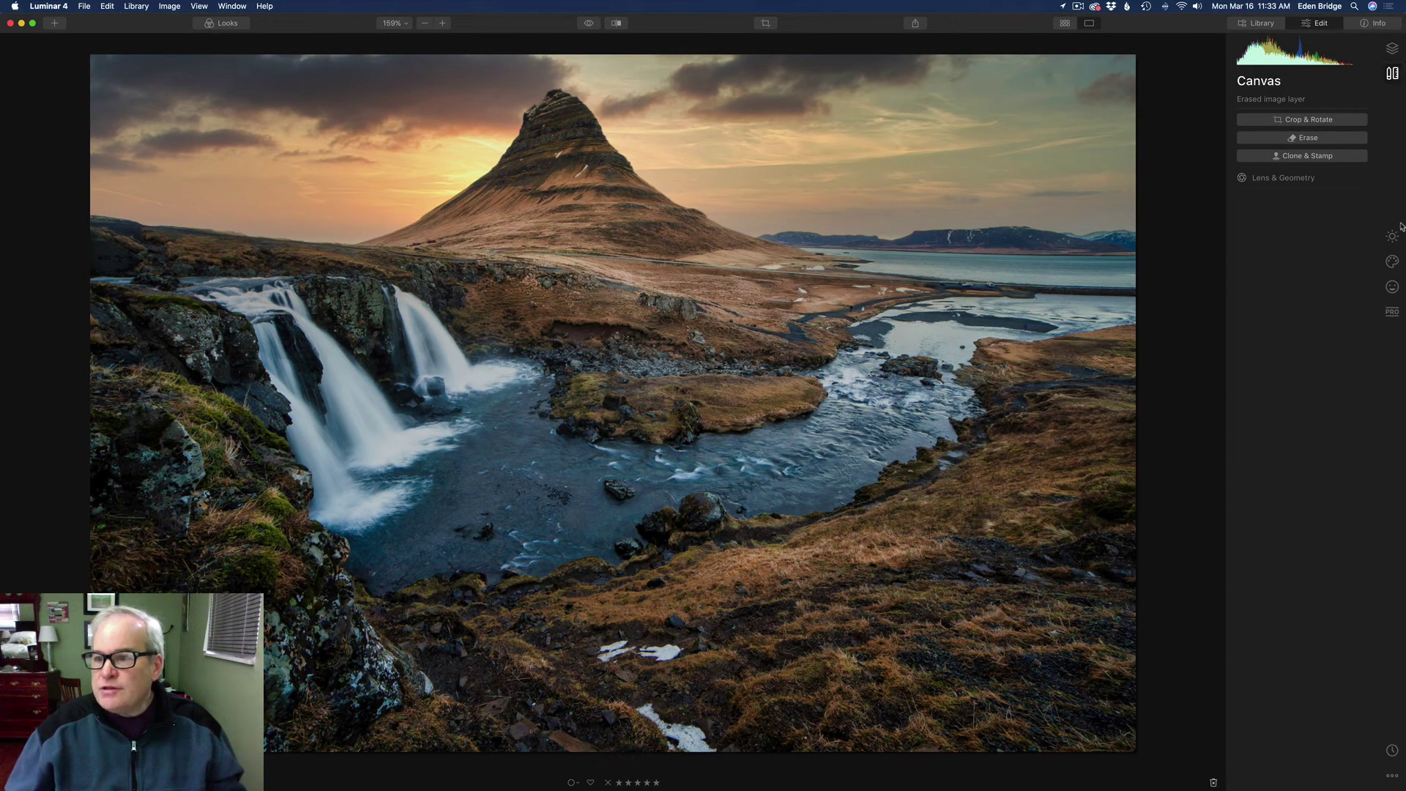
Toggle the erased image layer's visibility off and on to check the sky cleanup.
left_click(1392, 48)
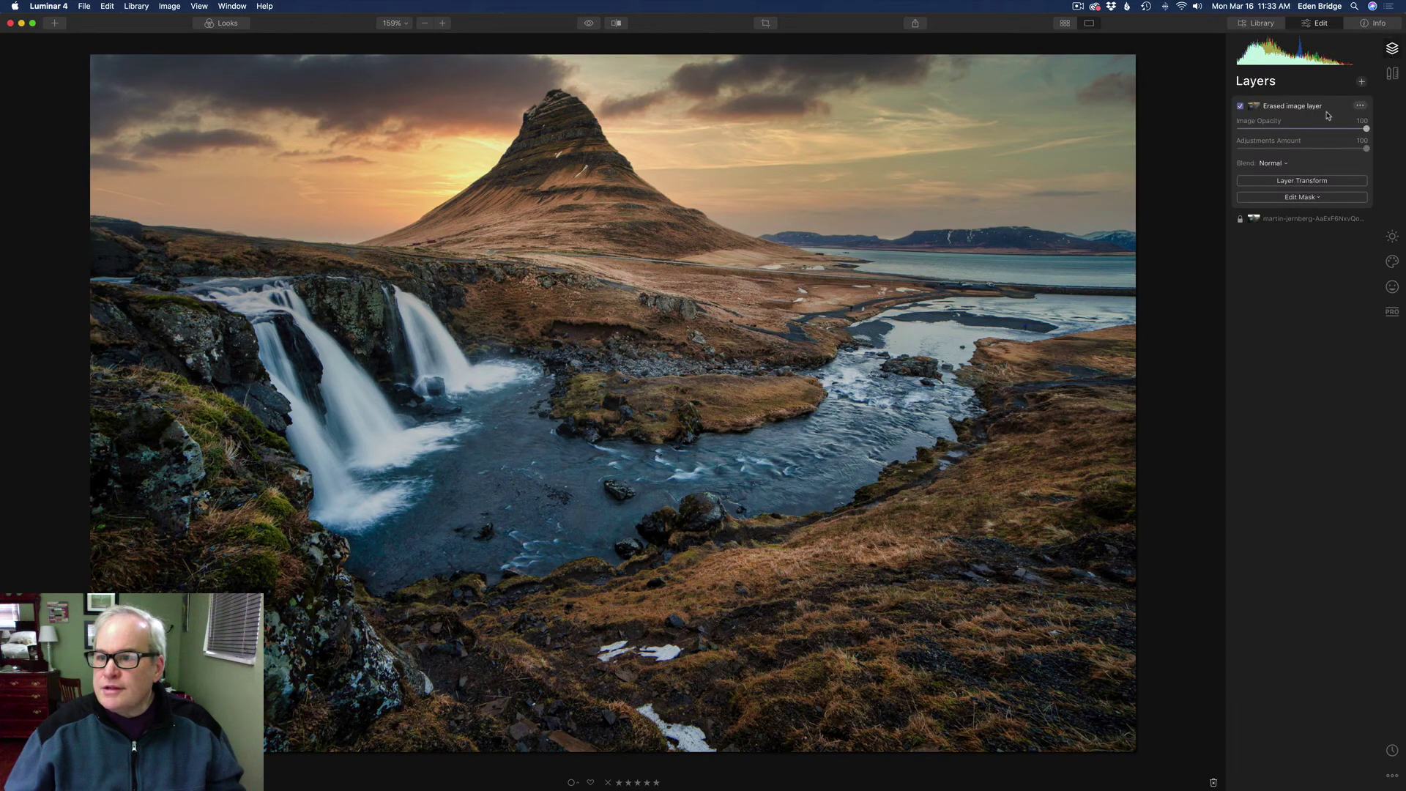
left_click(1241, 106)
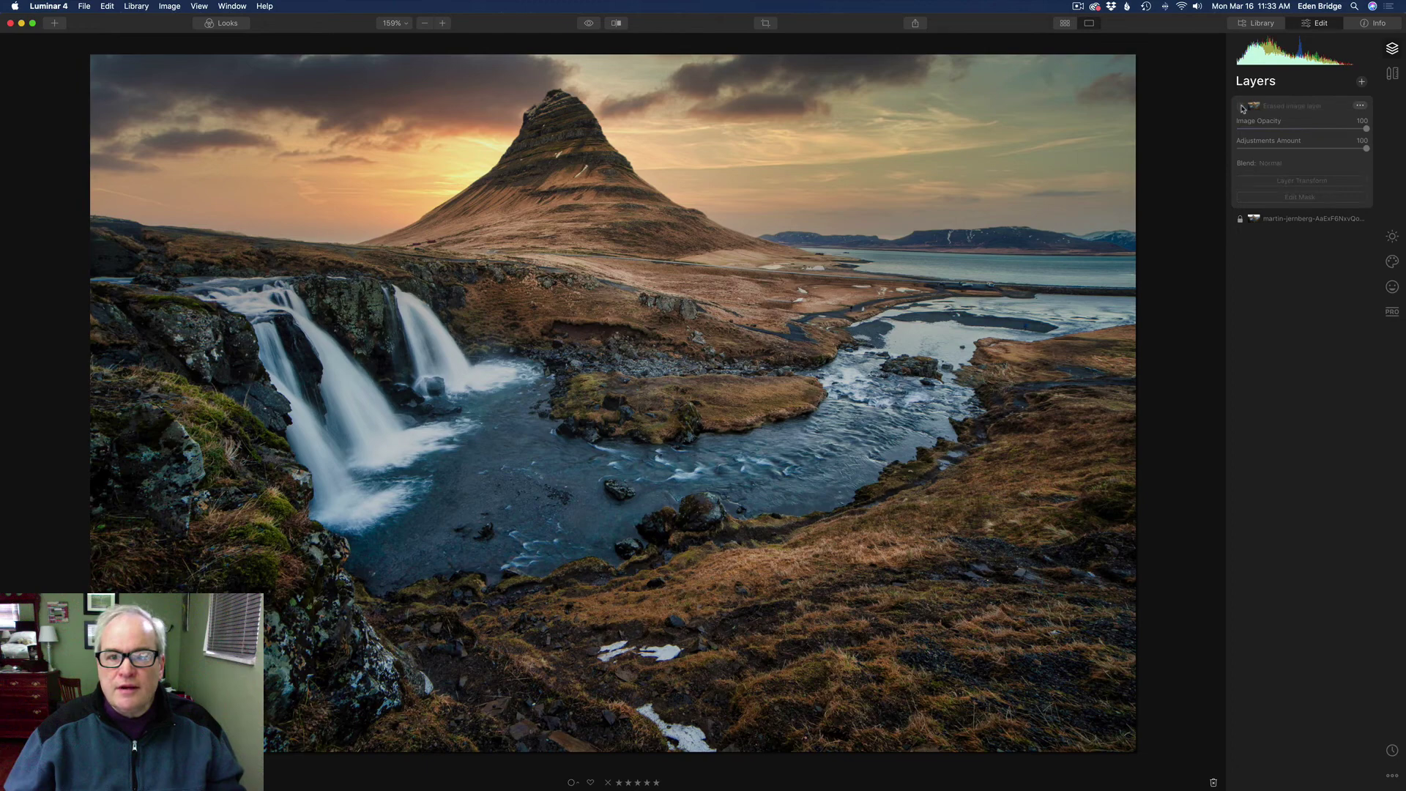
left_click(1241, 106)
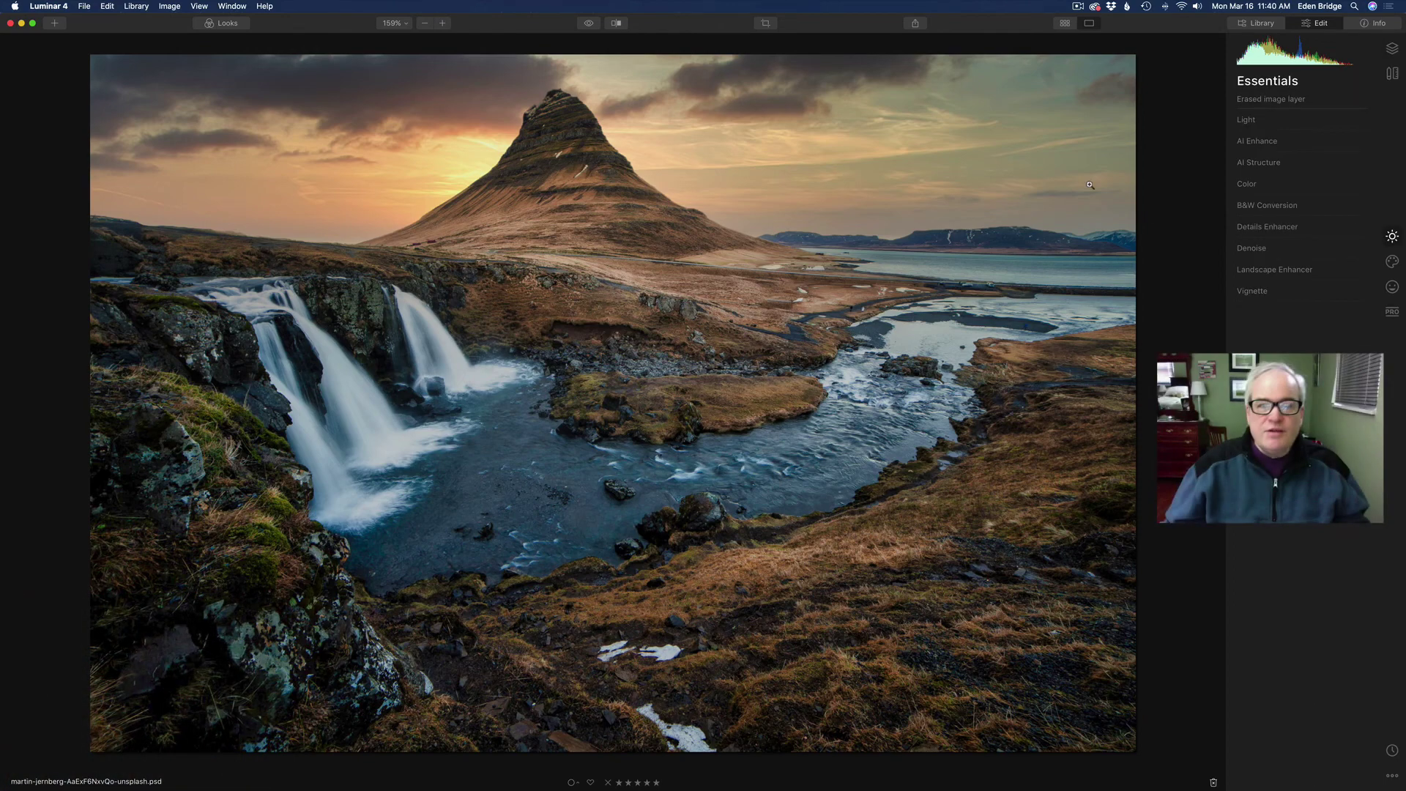
Compare the original and edited photo in a split before/after view, sweeping the divider across the mountain, and close the comparison.
left_click(616, 23)
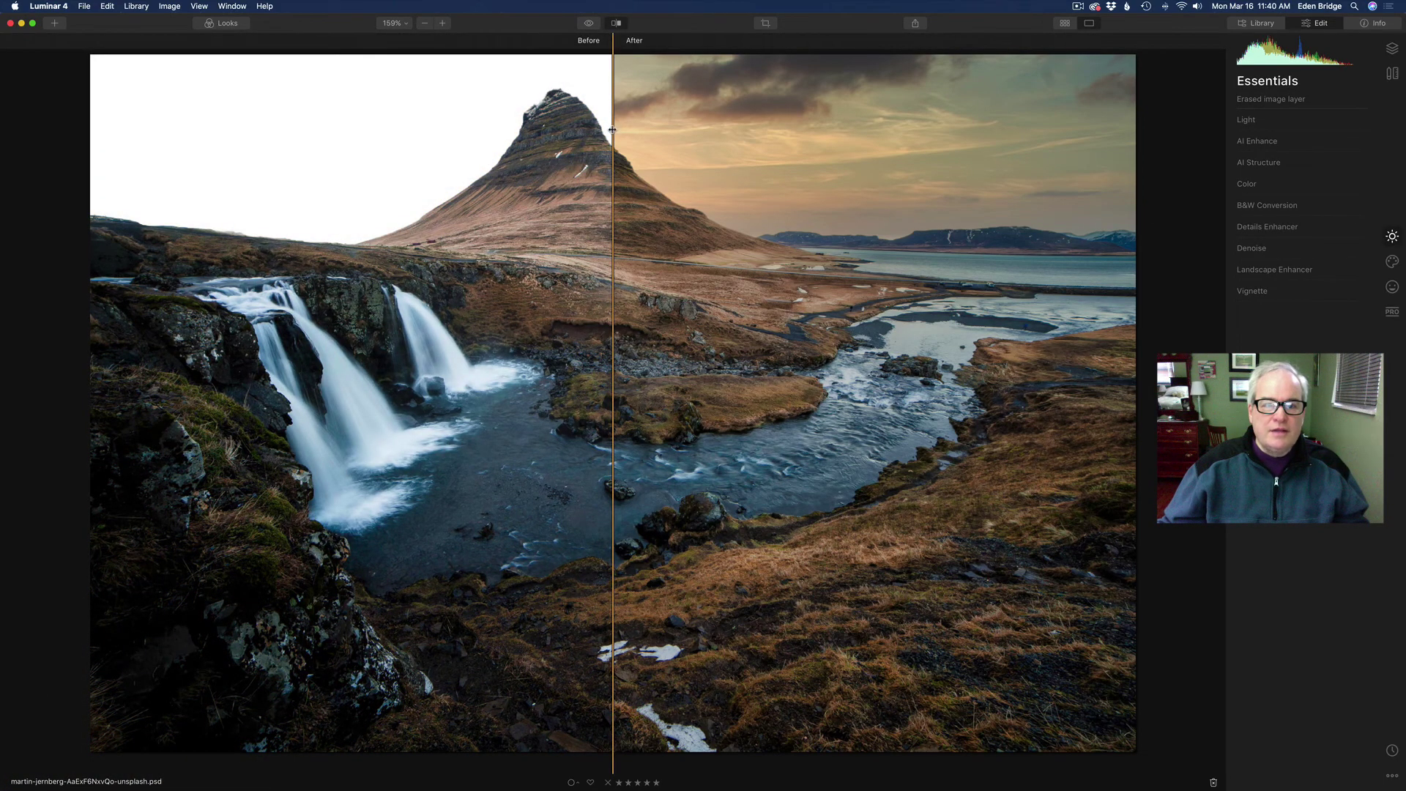
left_click_drag(614, 151, 710, 107)
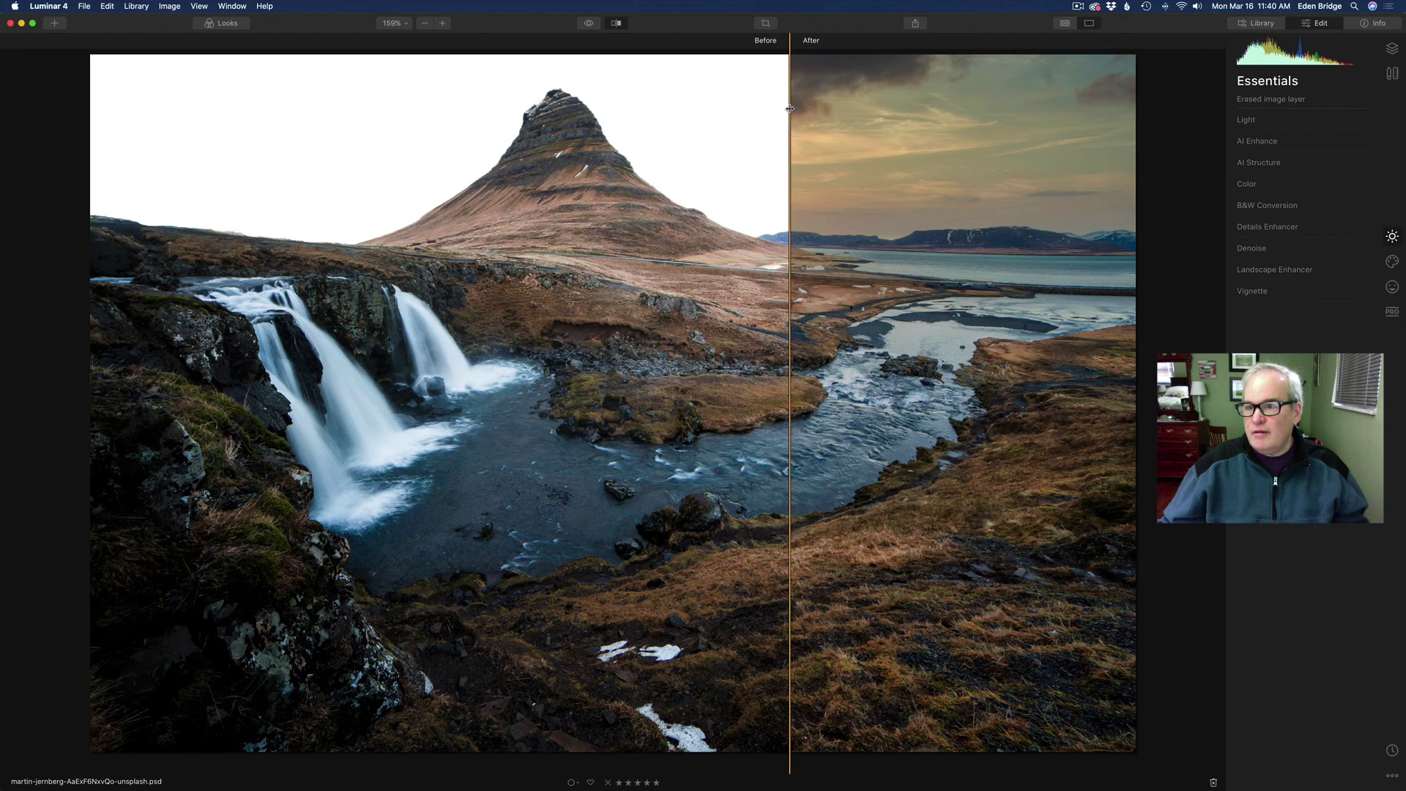
left_click_drag(789, 108, 652, 93)
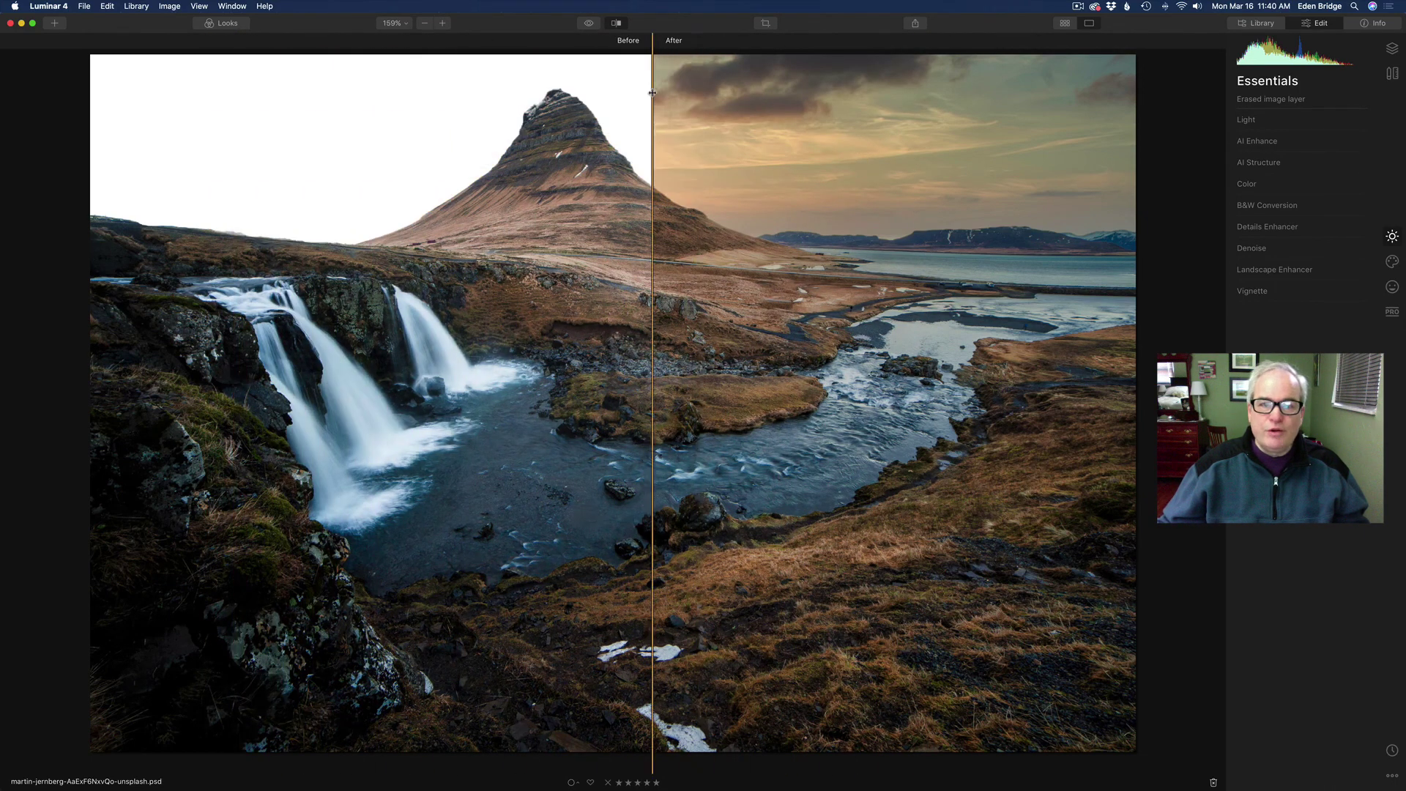
left_click(615, 23)
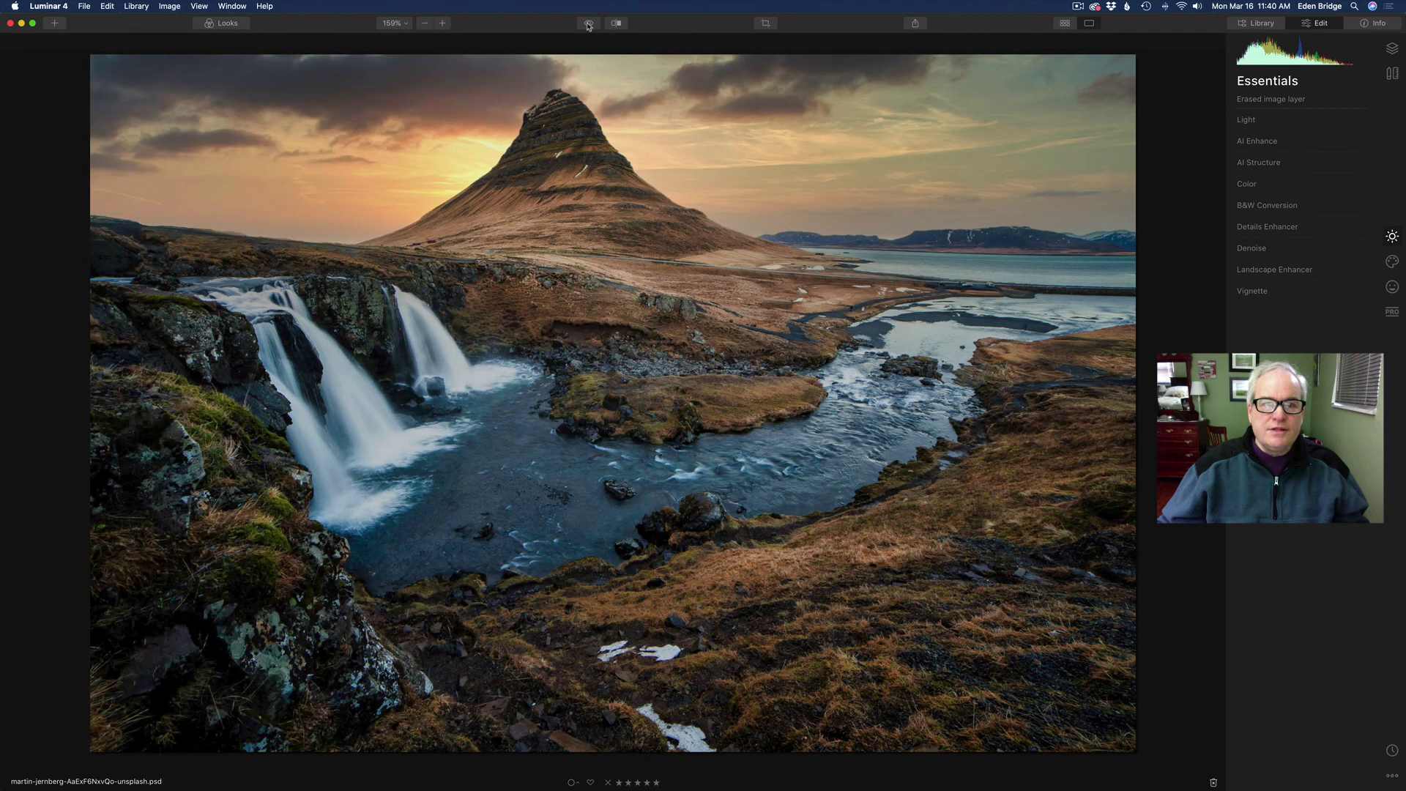
Show the whole unedited photo briefly, return to the edited version, and view the result full screen.
left_click(588, 24)
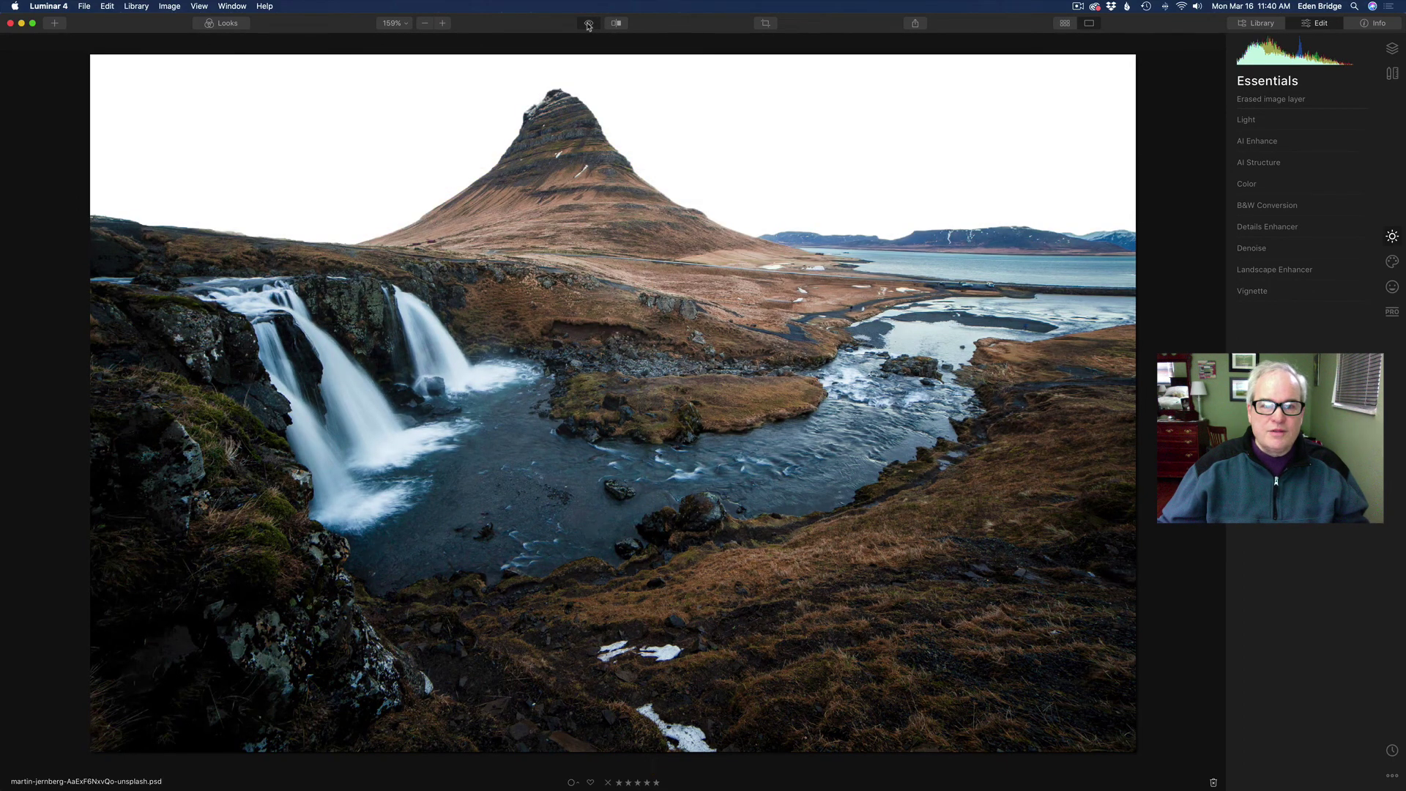
left_click(588, 24)
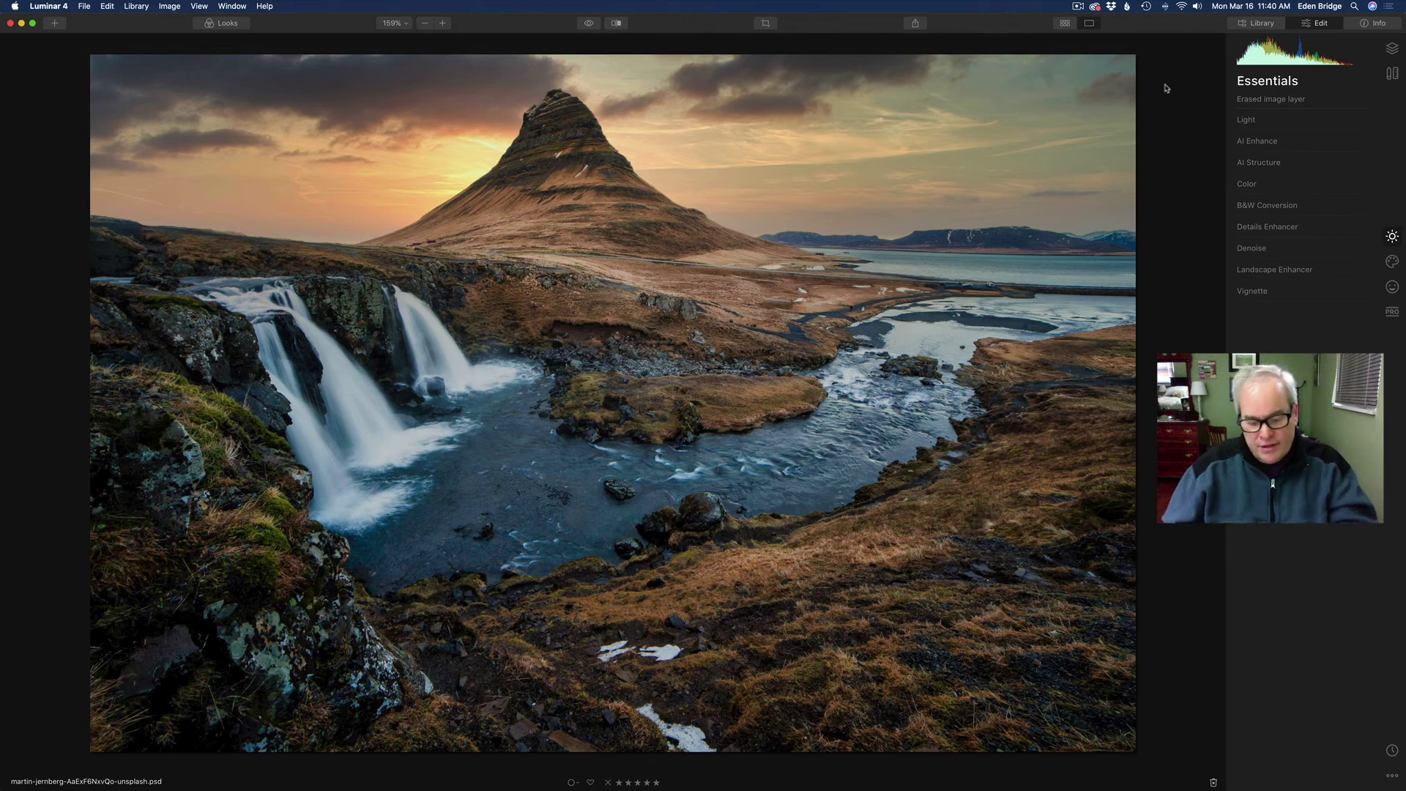
key("f")
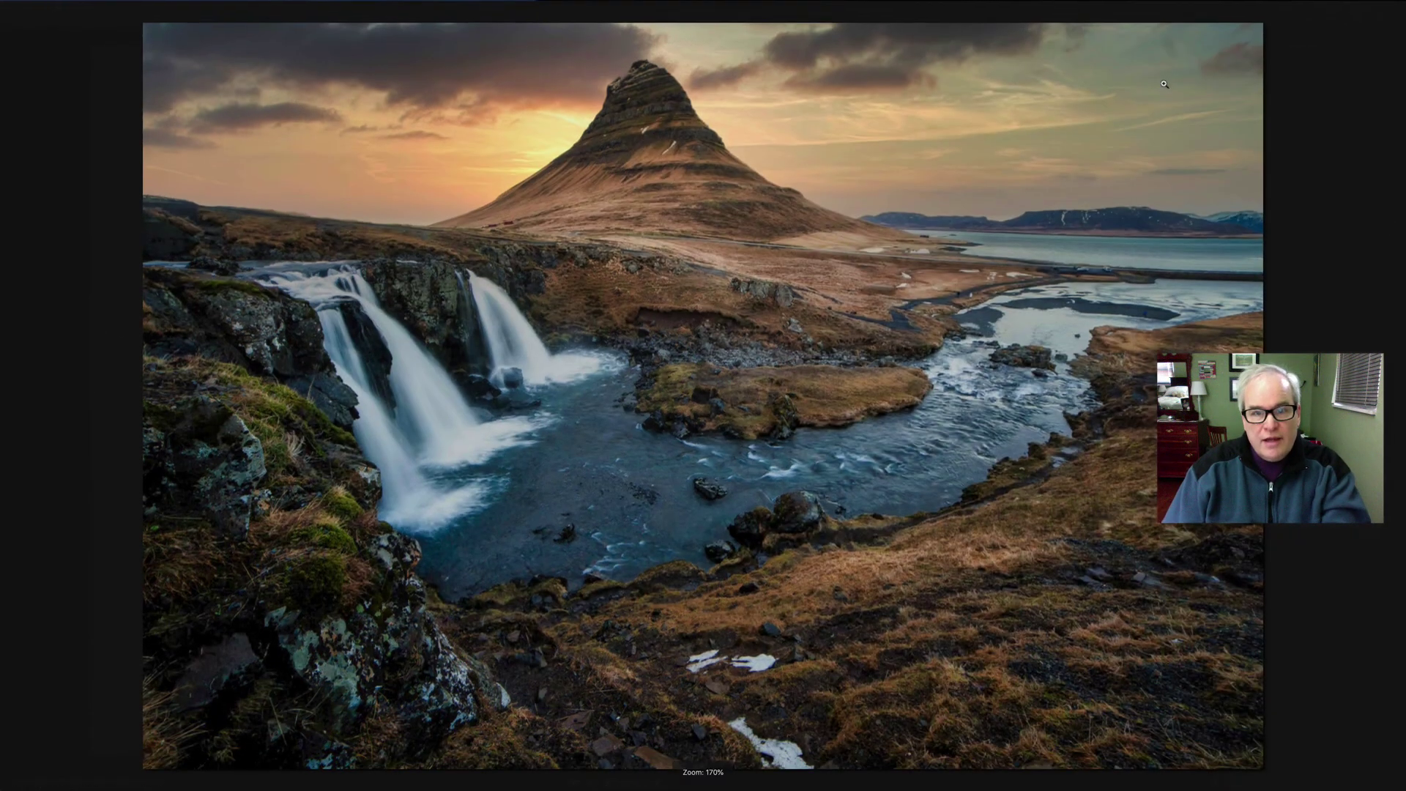